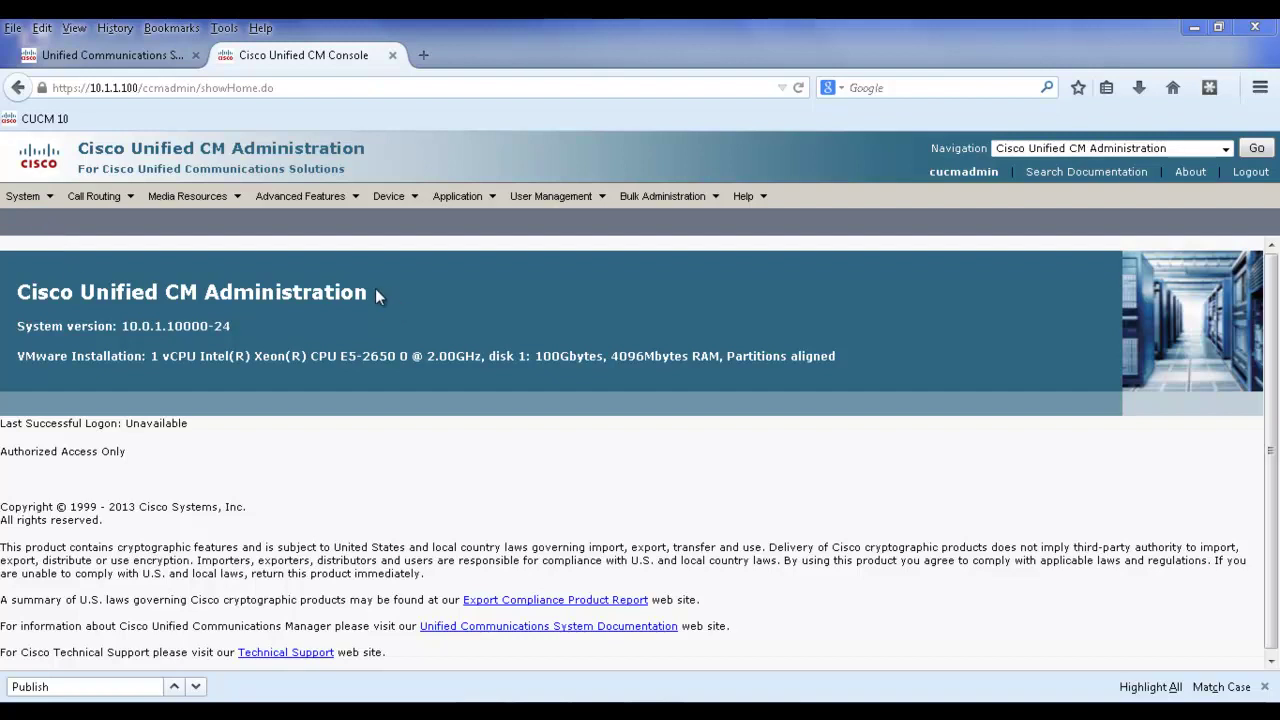
# Go to System > Enterprise Parameters and scroll down the configuration page.
pyautogui.click(28, 197)
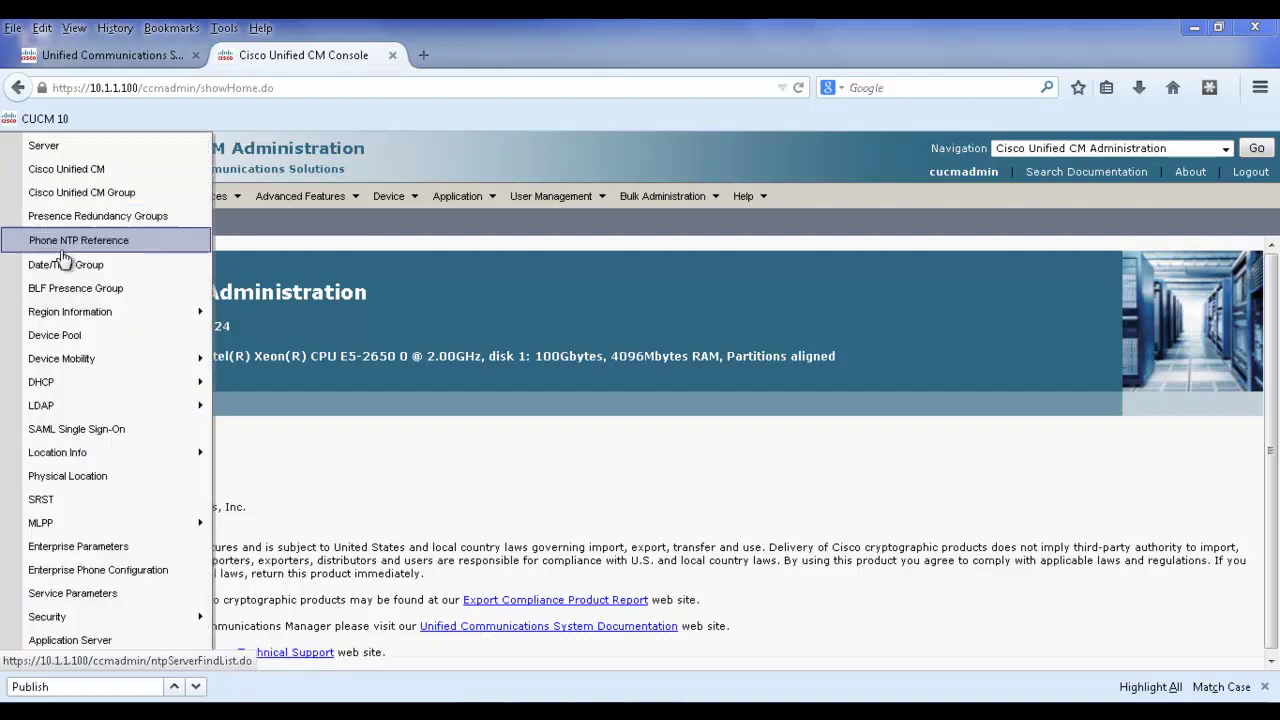
pyautogui.click(84, 552)
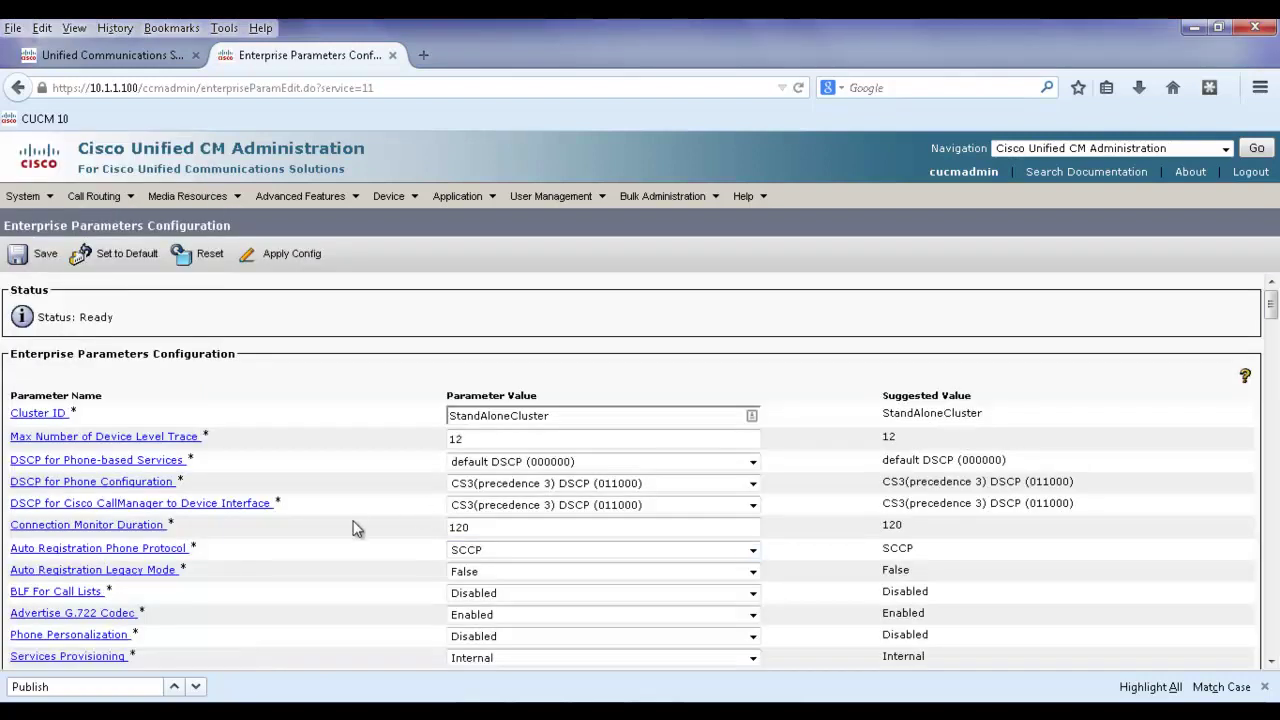
pyautogui.scroll(-9, 358, 535)
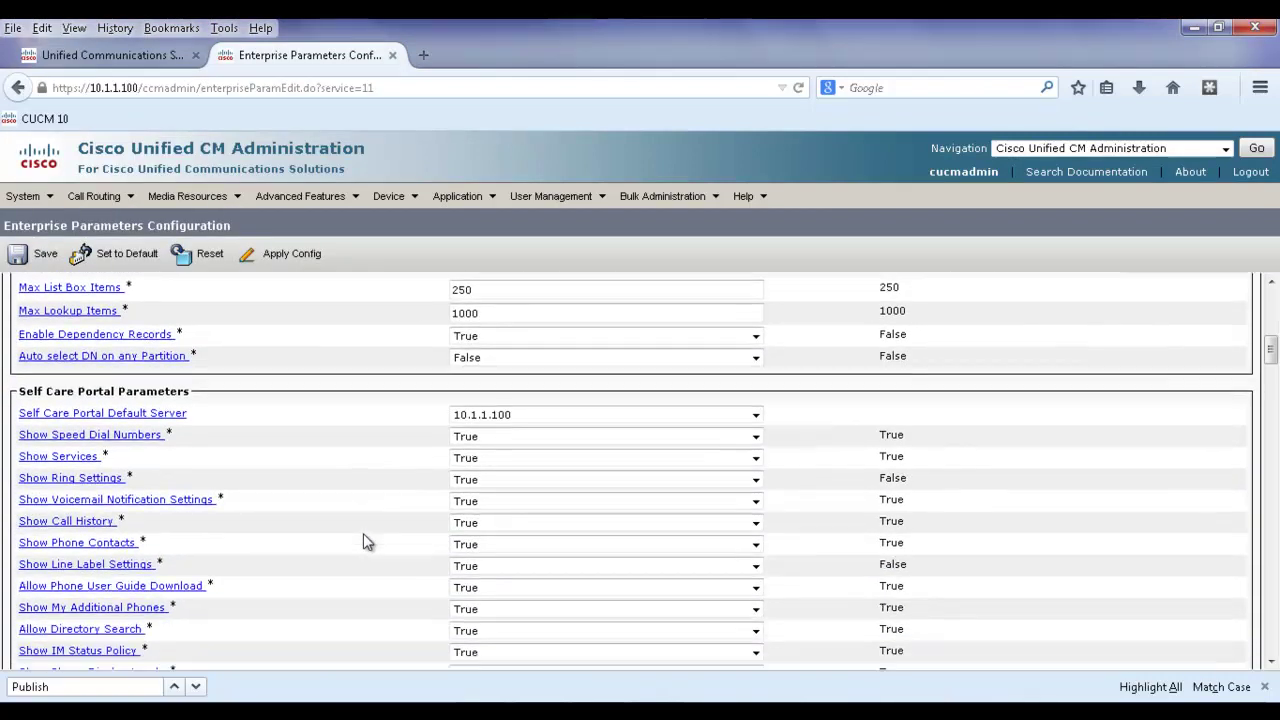
pyautogui.scroll(-2, 363, 541)
pyautogui.moveTo(20, 306); pyautogui.dragTo(185, 325)
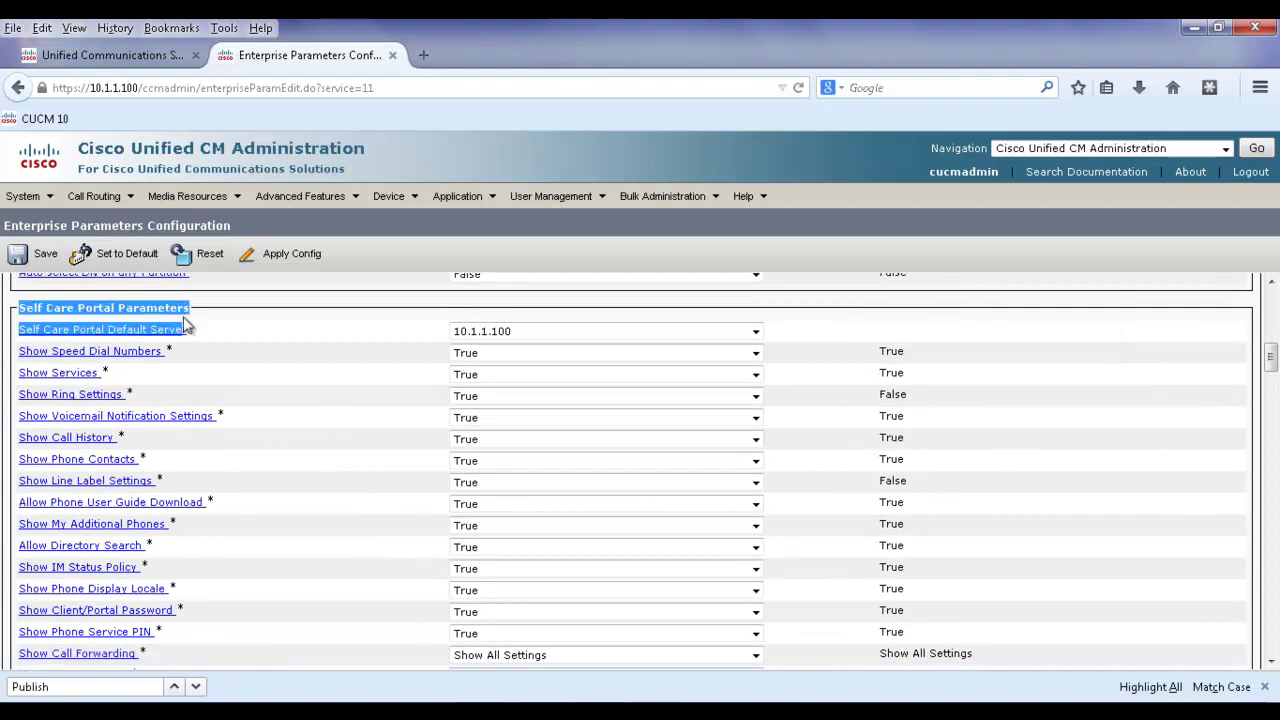
pyautogui.click(297, 394)
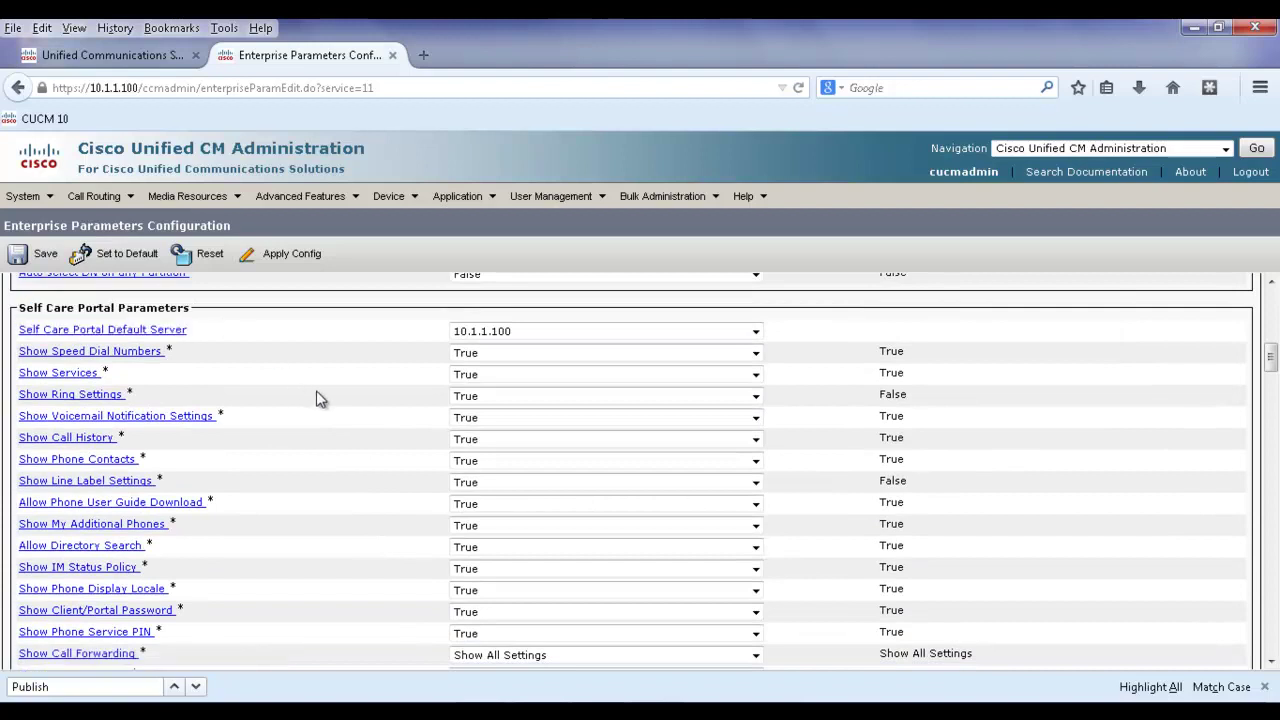
# Review the Self Care Portal Parameters, with the default server at 10.1.1.100.
pyautogui.scroll(-1, 318, 399)
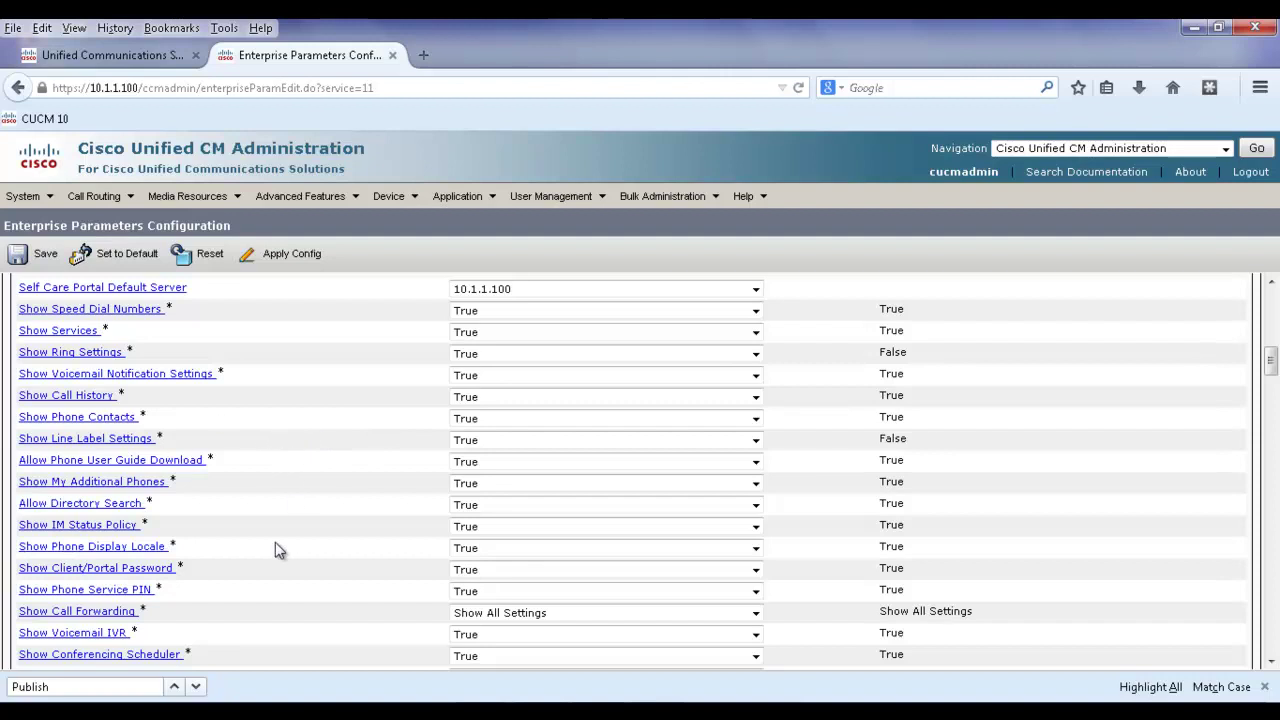
pyautogui.scroll(-3, 280, 552)
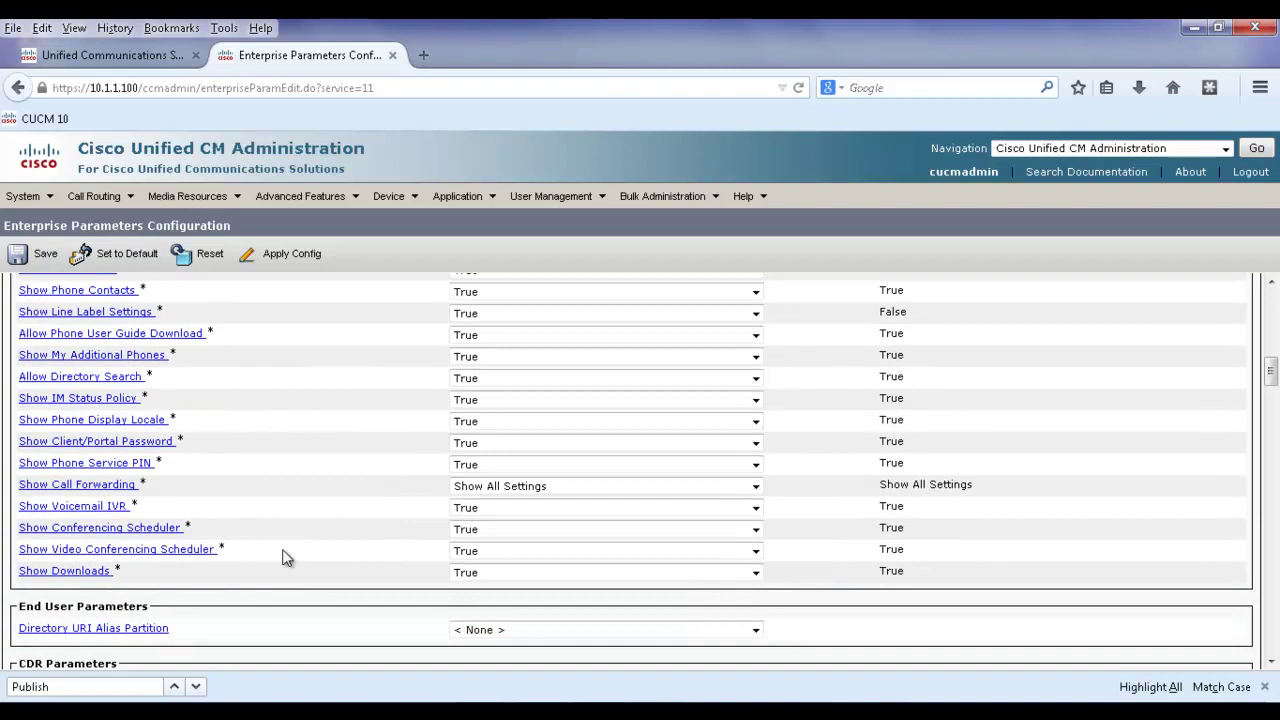
pyautogui.scroll(1, 283, 557)
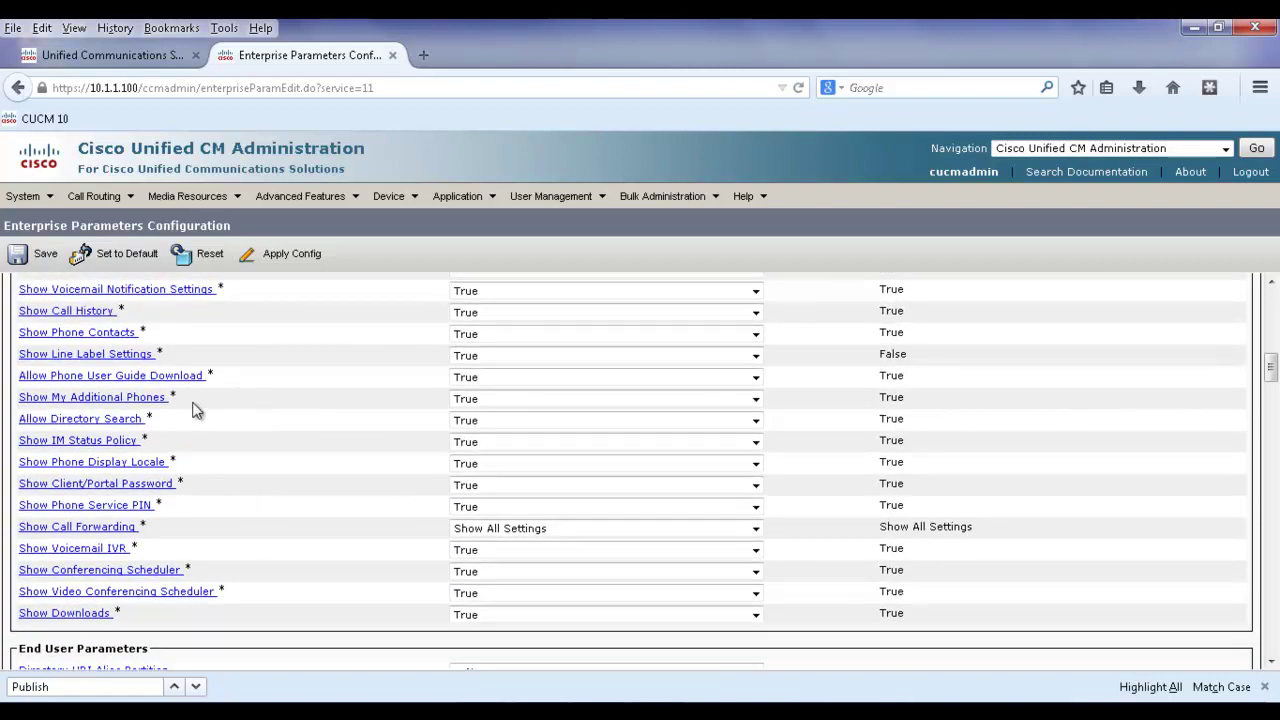
pyautogui.scroll(1, 276, 398)
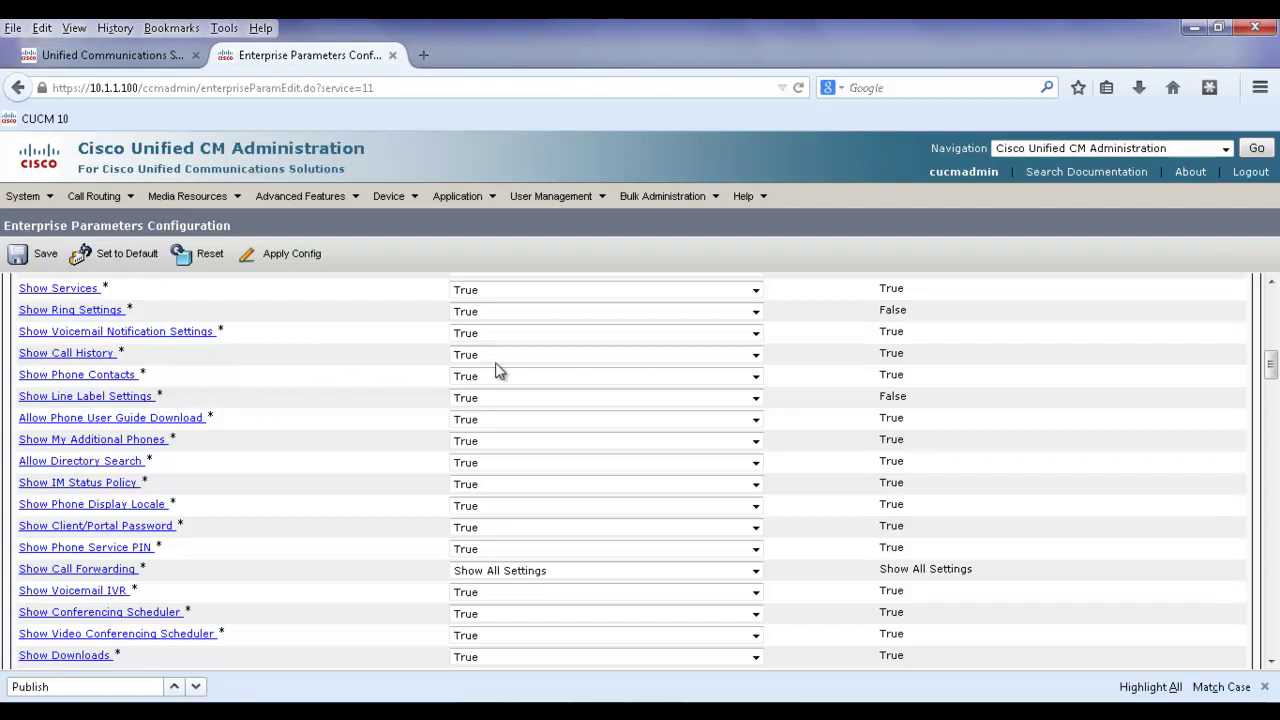
pyautogui.scroll(2, 364, 380)
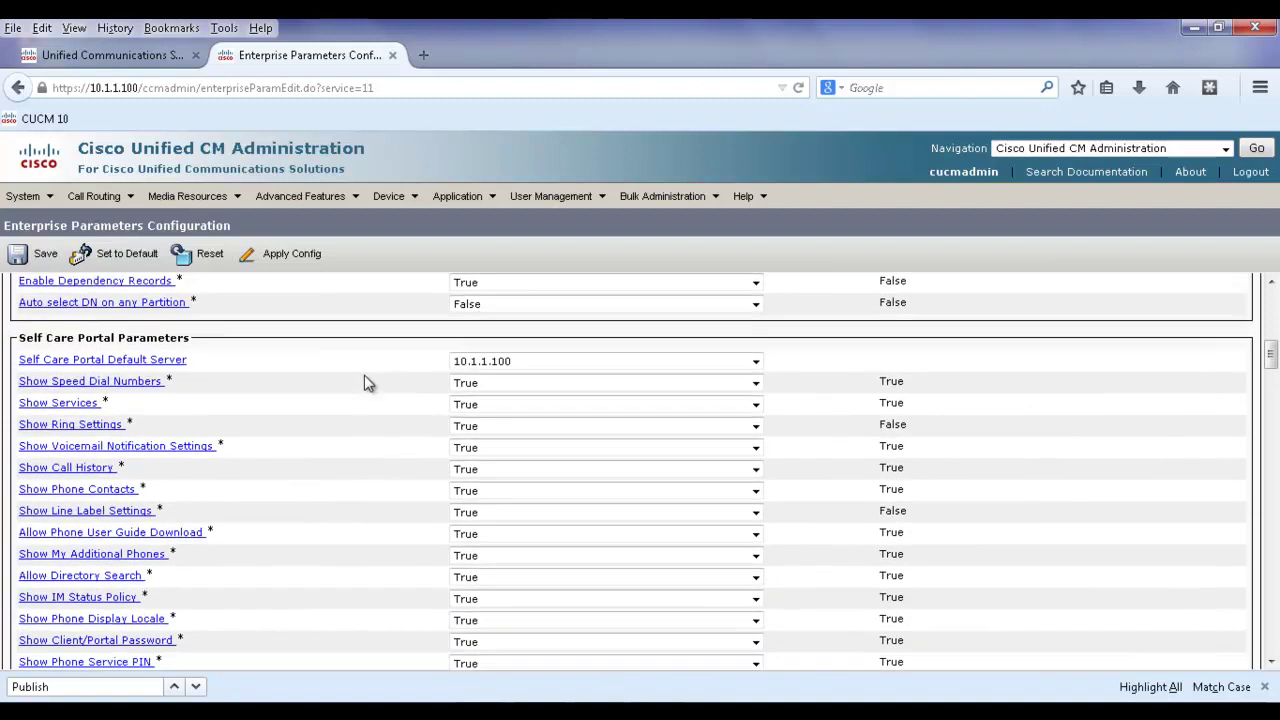
pyautogui.scroll(-1, 366, 382)
pyautogui.scroll(-1, 365, 386)
pyautogui.scroll(2, 366, 392)
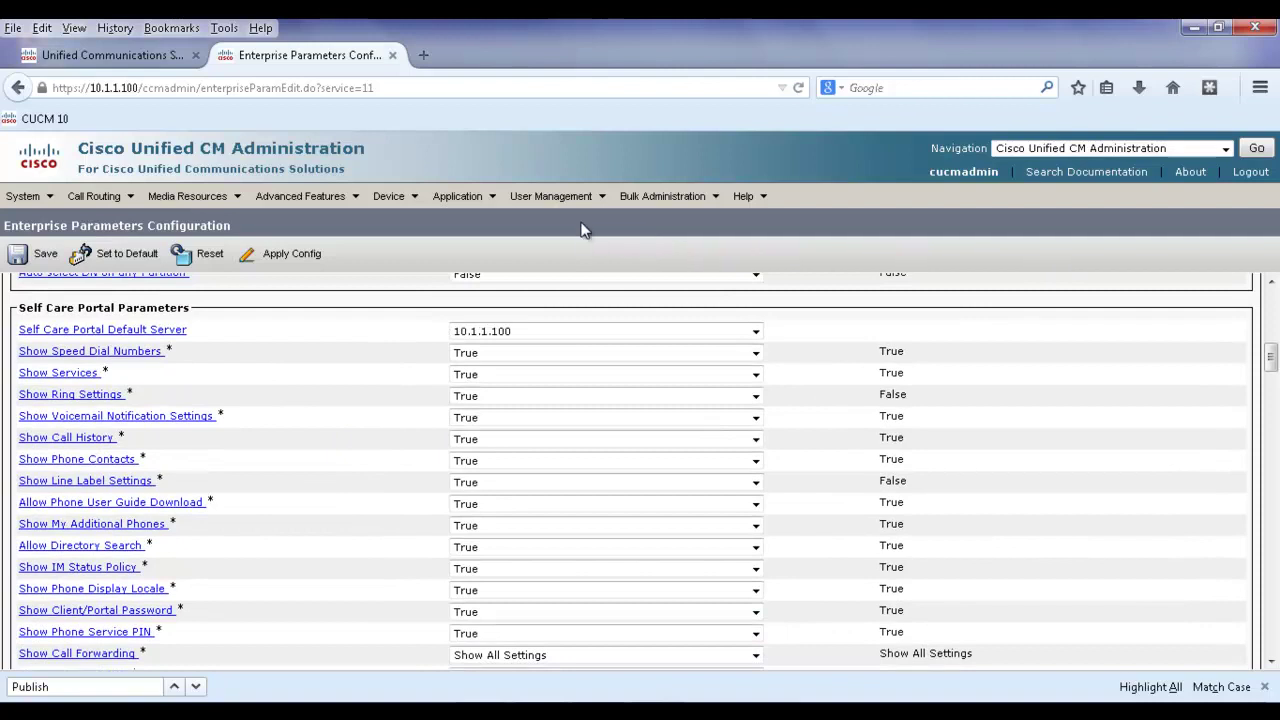
pyautogui.moveTo(525, 197)
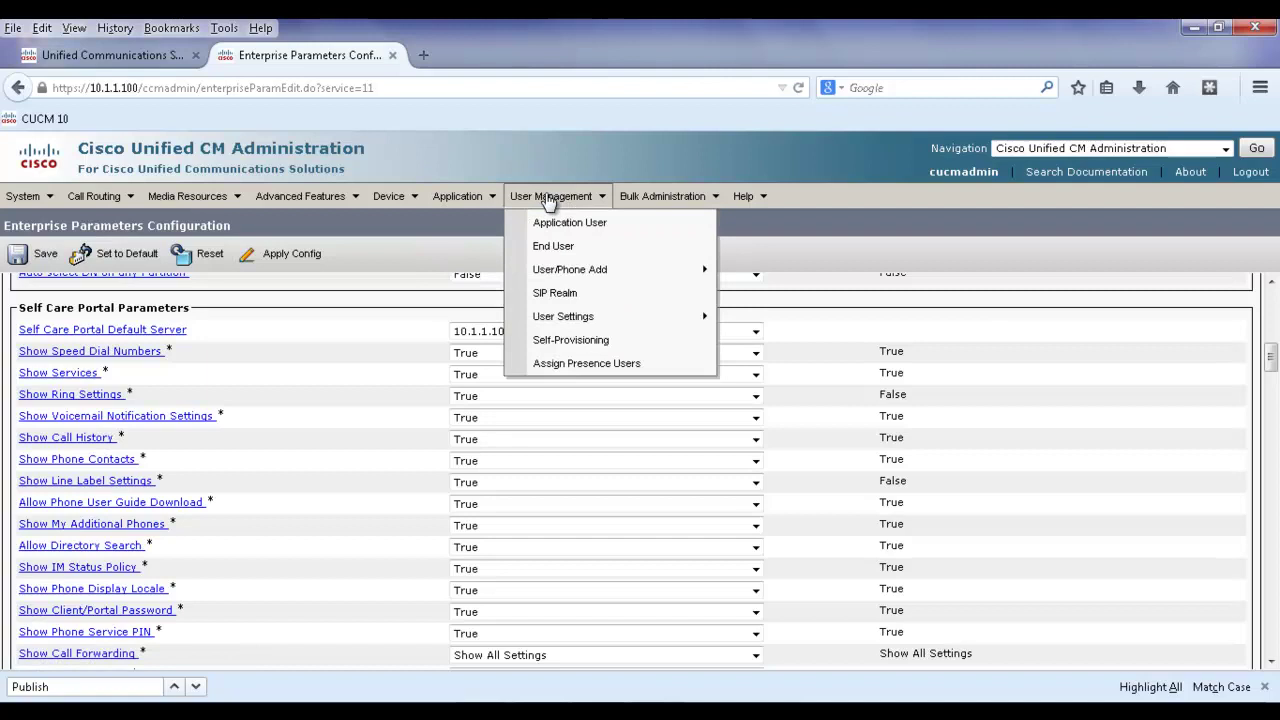
# Start a new end user and enter the user ID, password and password confirmation.
pyautogui.click(553, 246)
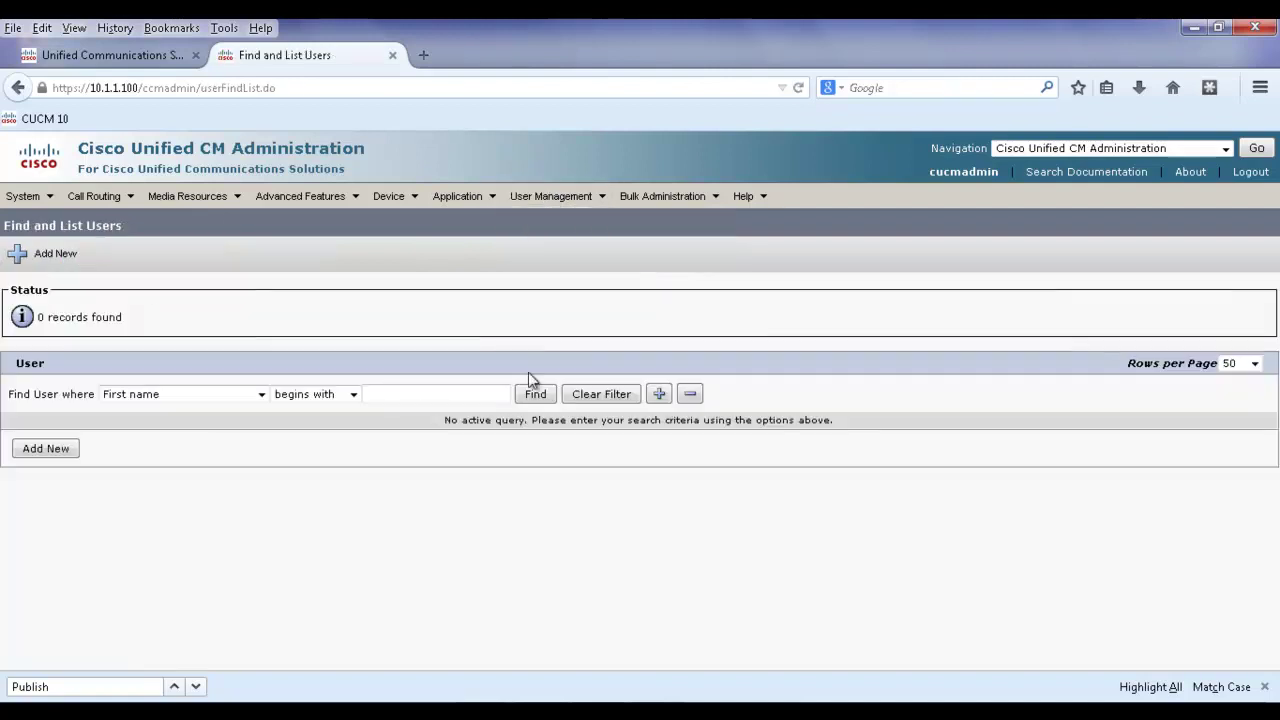
pyautogui.click(52, 449)
pyautogui.click(346, 408)
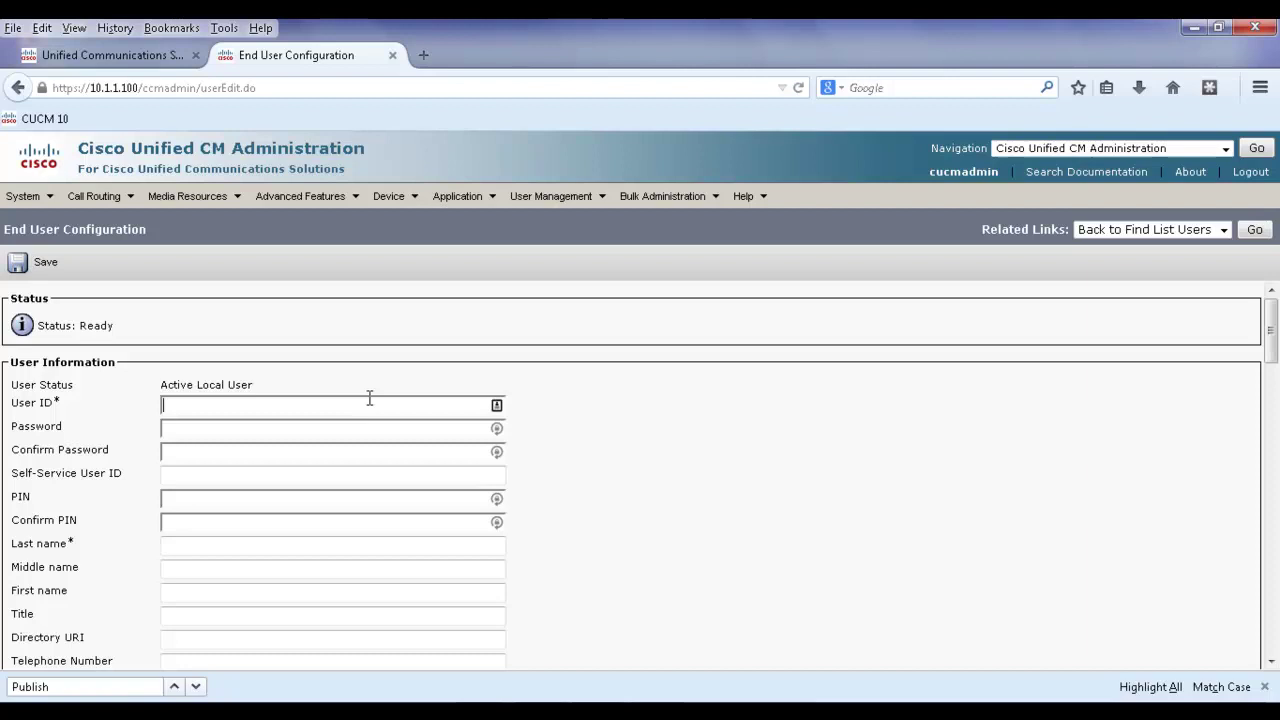
pyautogui.write('juser')
pyautogui.click(346, 434)
pyautogui.write('cisco')
pyautogui.press('Tab')
pyautogui.write('cisco')
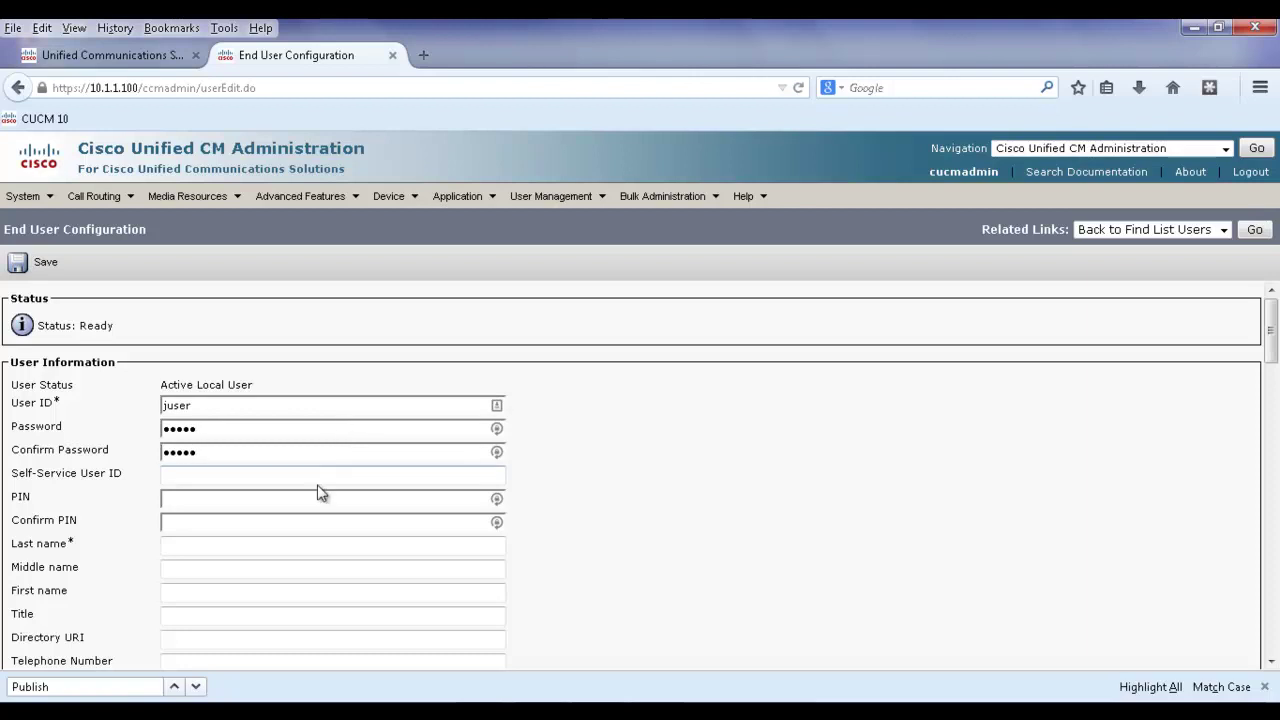
# Fill in the user's last name and first name, correcting a typo in the first name.
pyautogui.scroll(-2, 411, 571)
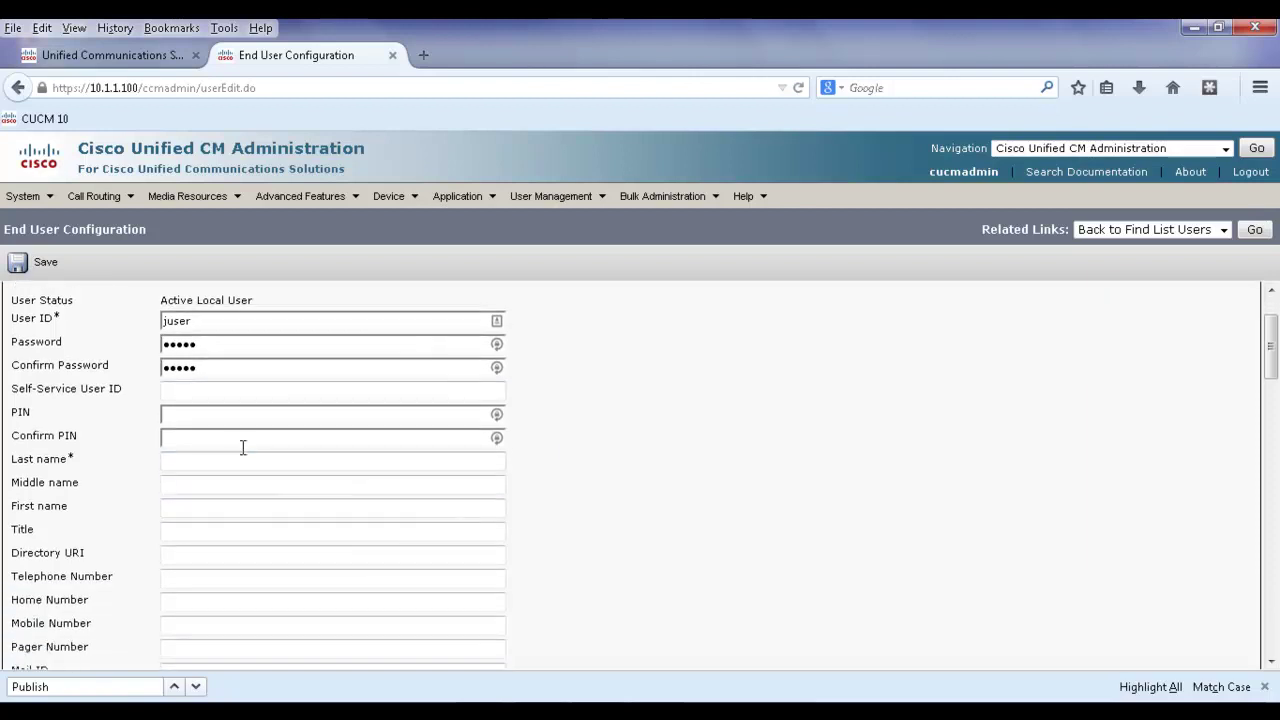
pyautogui.click(236, 463)
pyautogui.write('User')
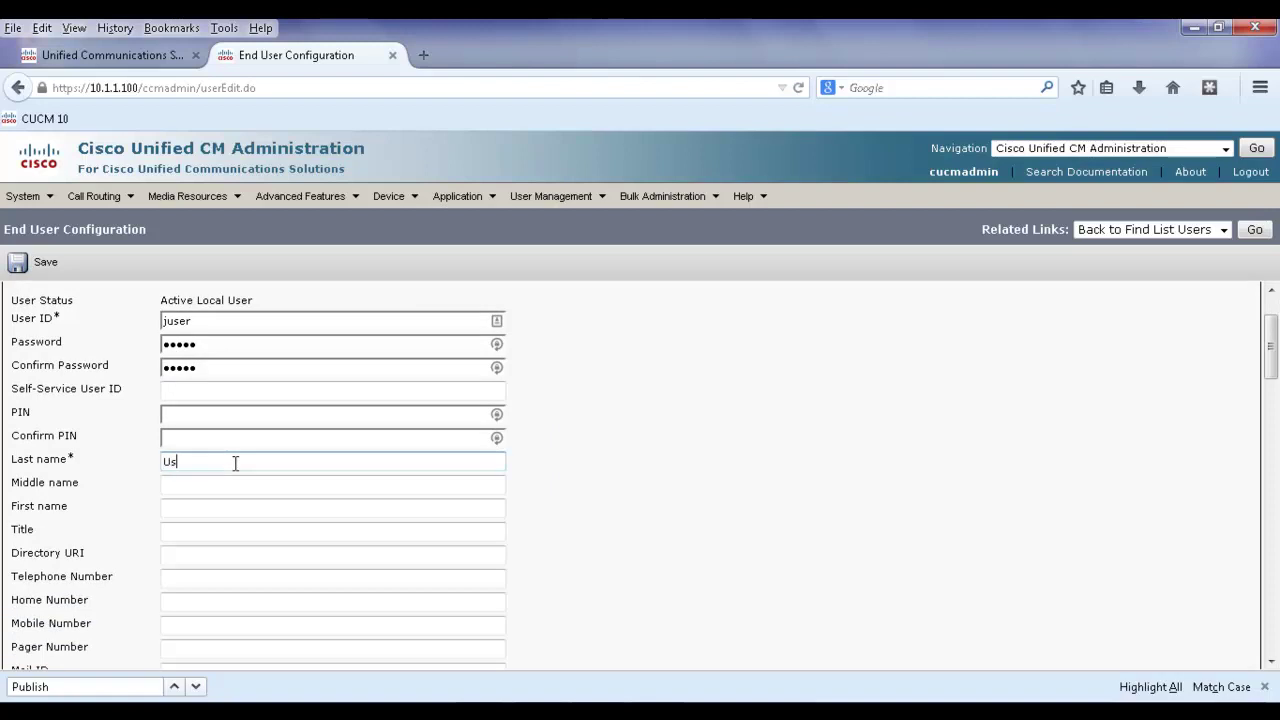
pyautogui.click(219, 508)
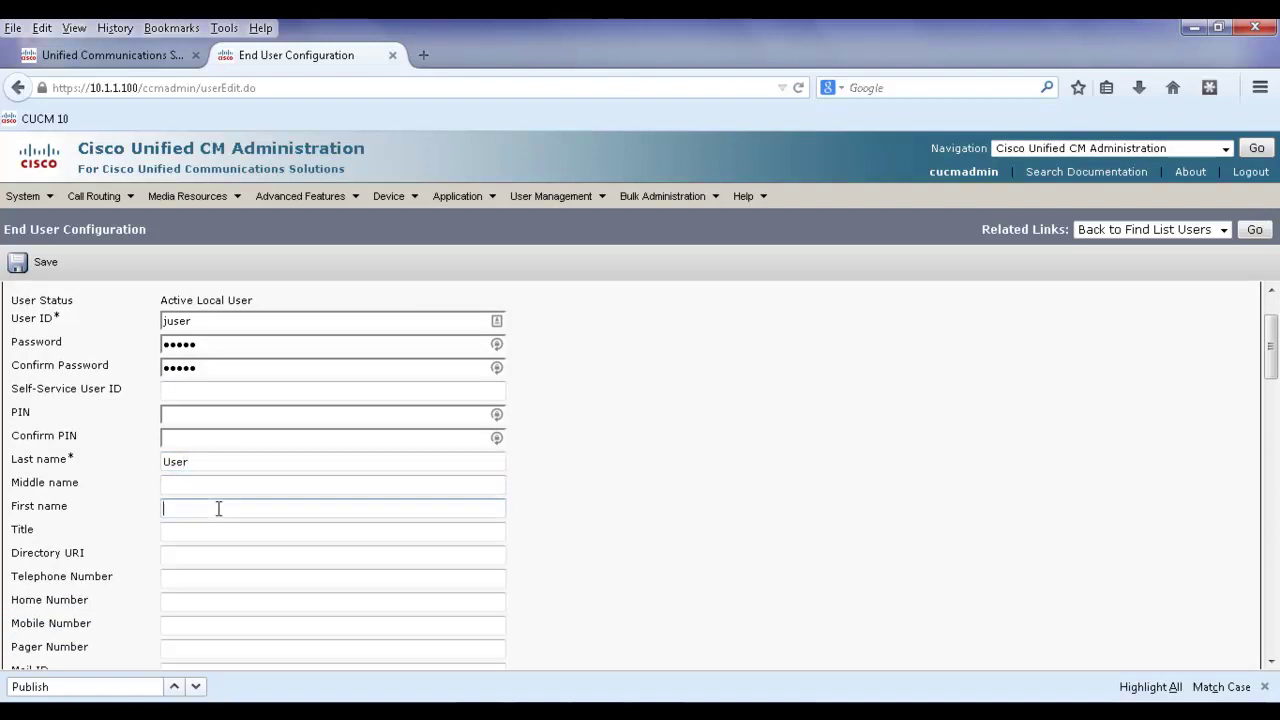
pyautogui.write('John')
pyautogui.press('BackSpace')
pyautogui.press('BackSpace')
pyautogui.write('e')
pyautogui.click(648, 471)
# Set the telephone number to 4001 and save the new end user.
pyautogui.scroll(-1, 648, 471)
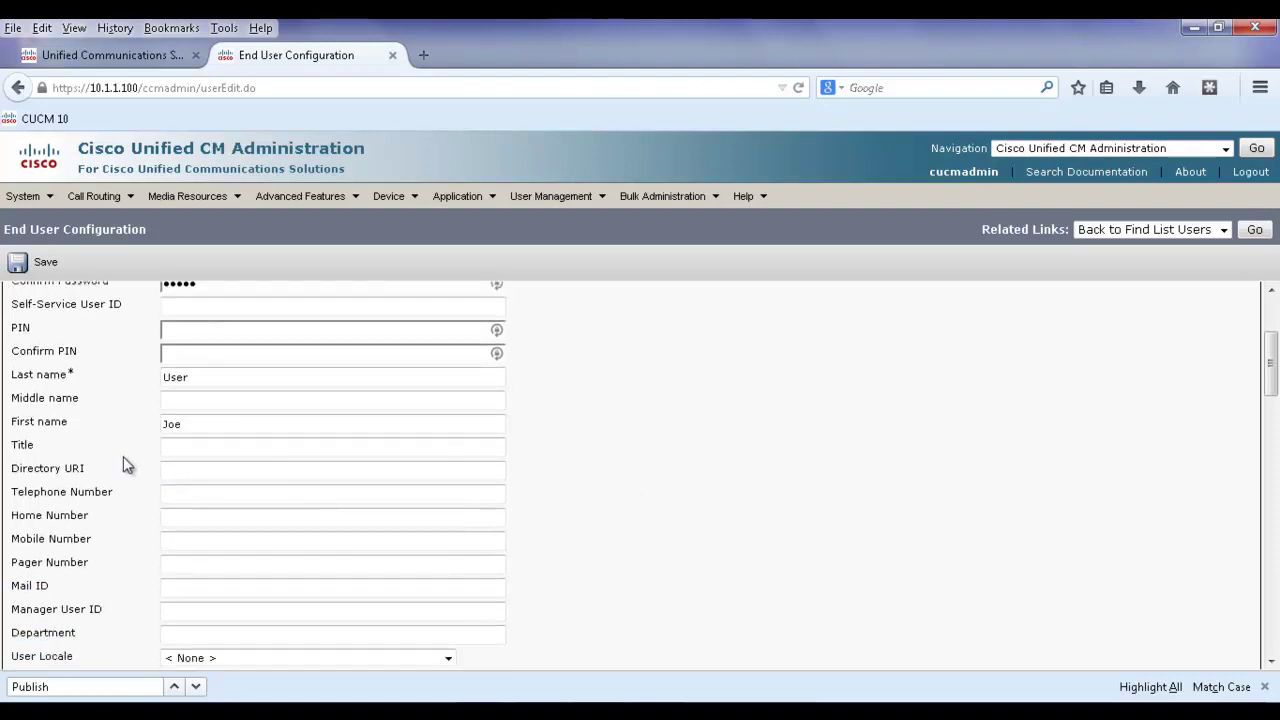
pyautogui.click(187, 492)
pyautogui.write('40')
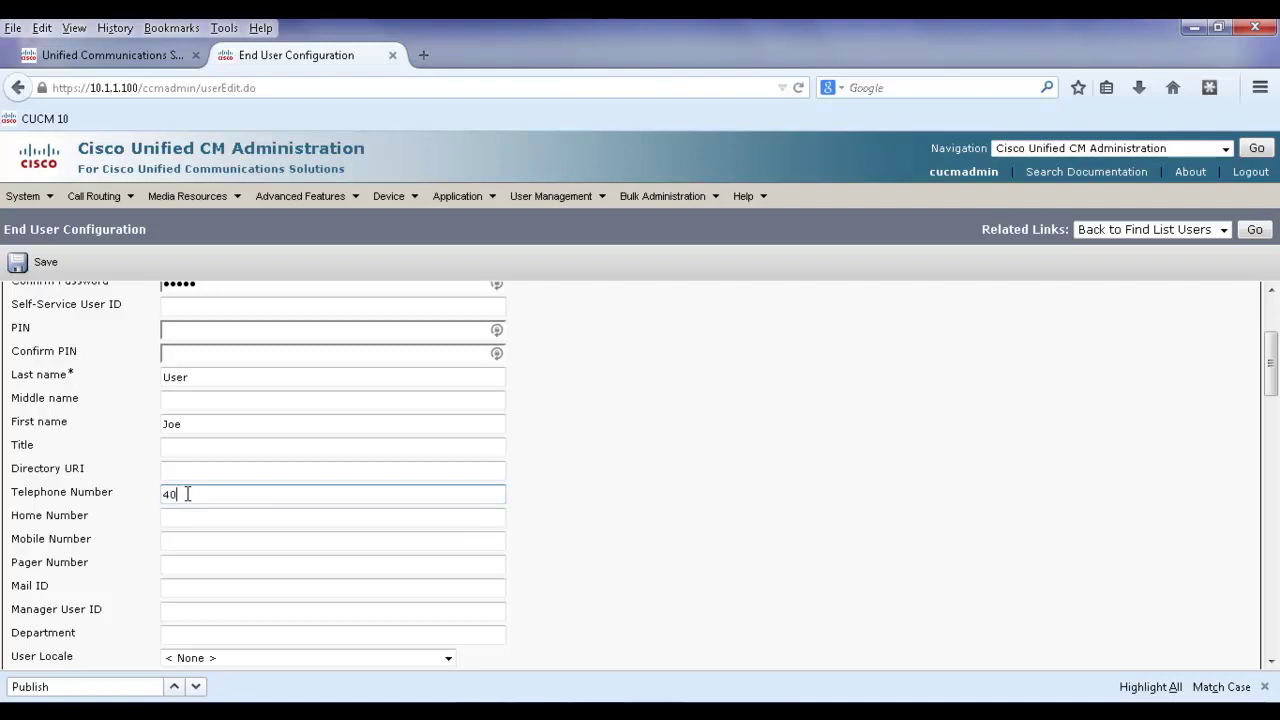
pyautogui.write('01')
pyautogui.click(758, 538)
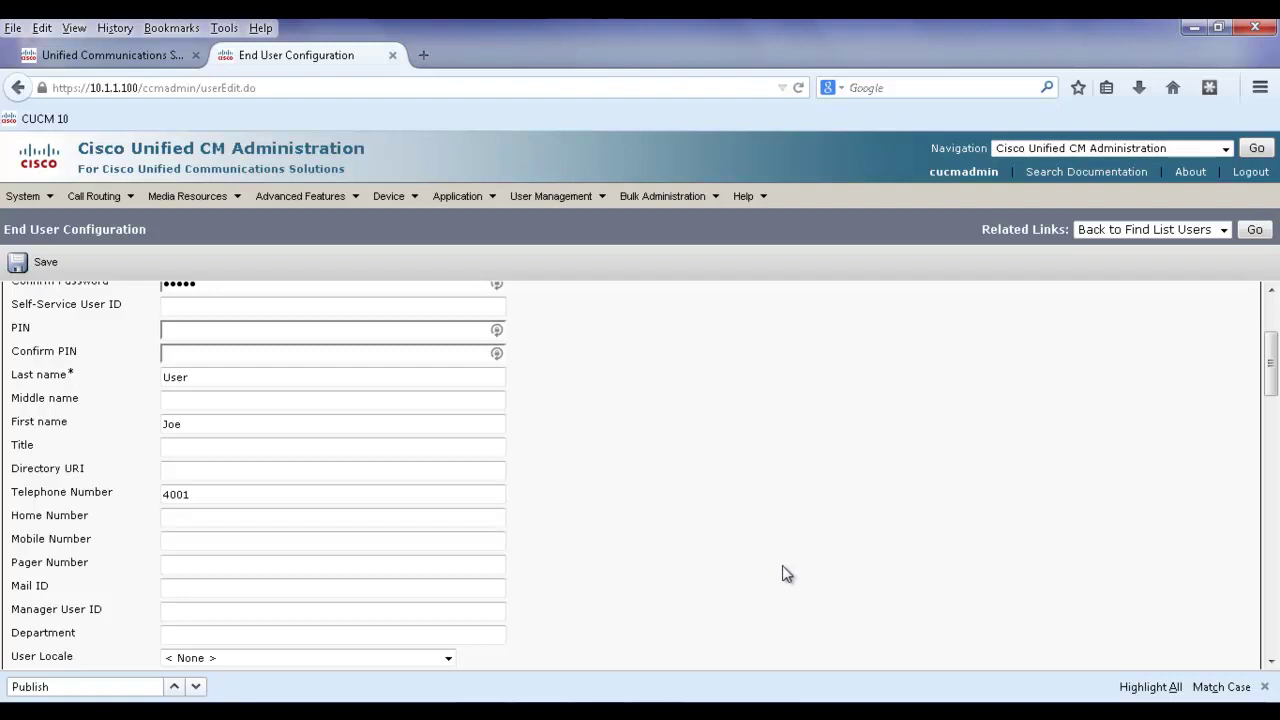
pyautogui.scroll(1, 759, 590)
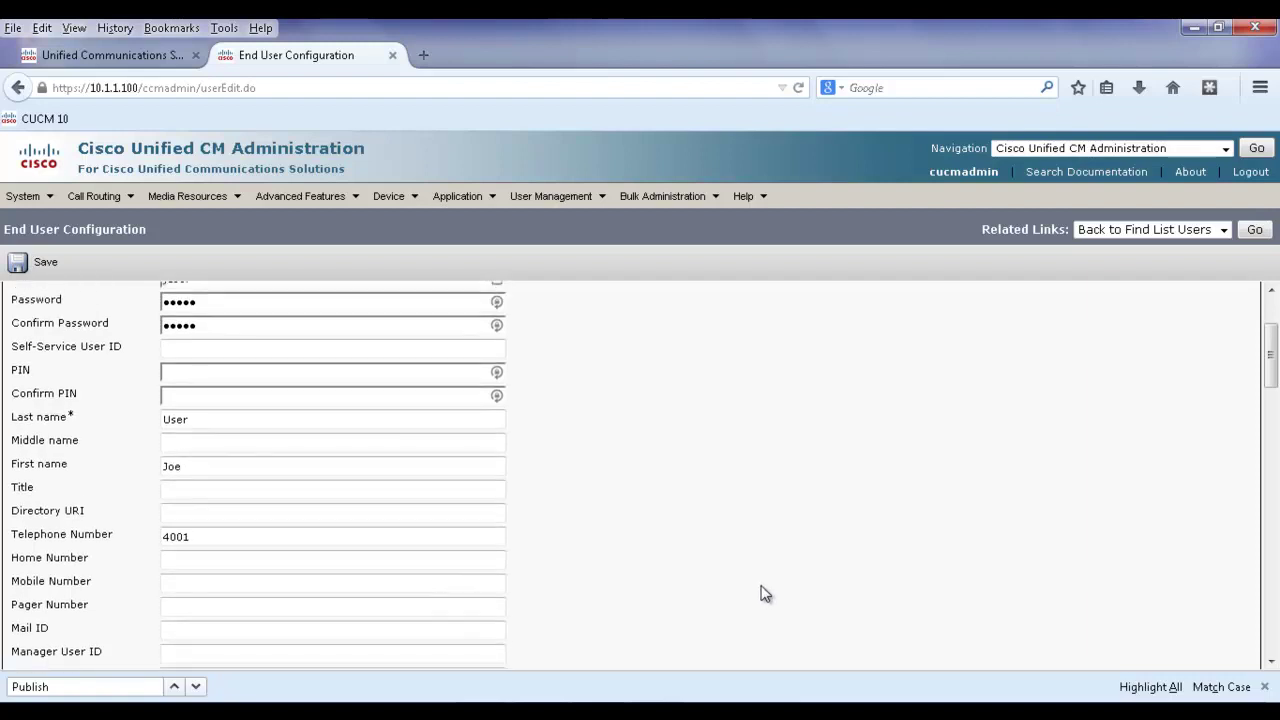
pyautogui.scroll(-2, 760, 594)
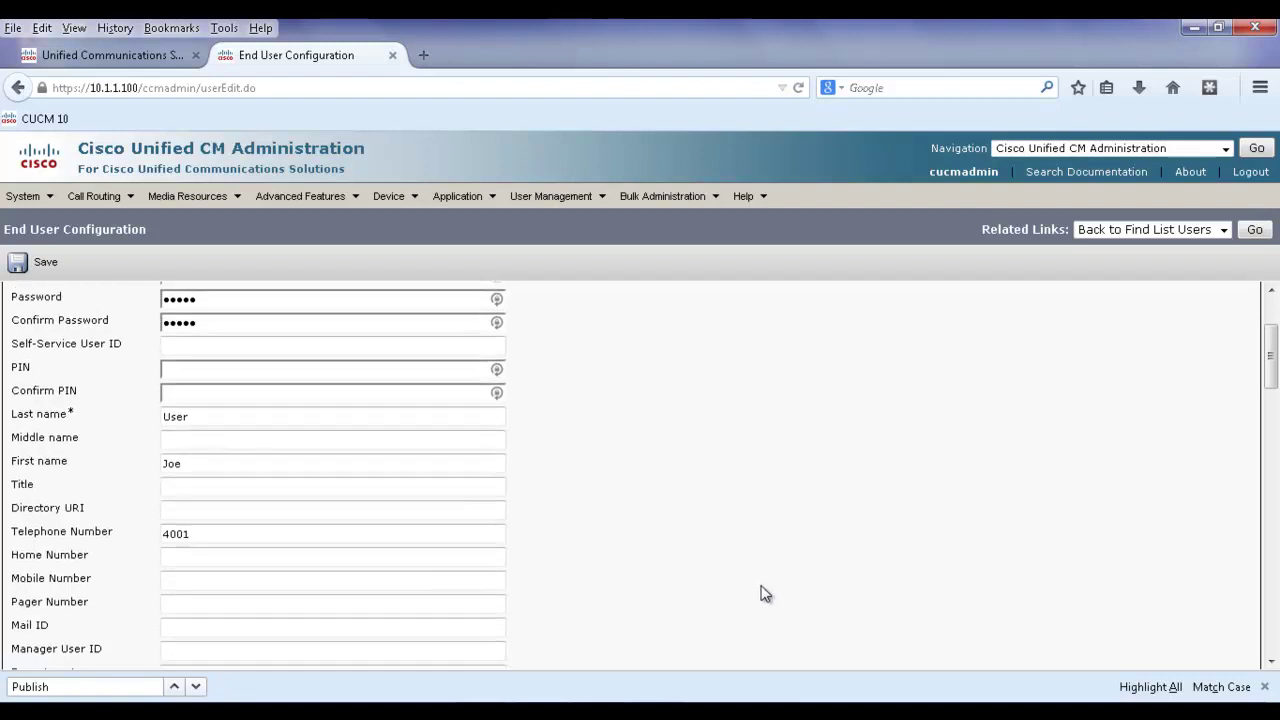
pyautogui.click(42, 261)
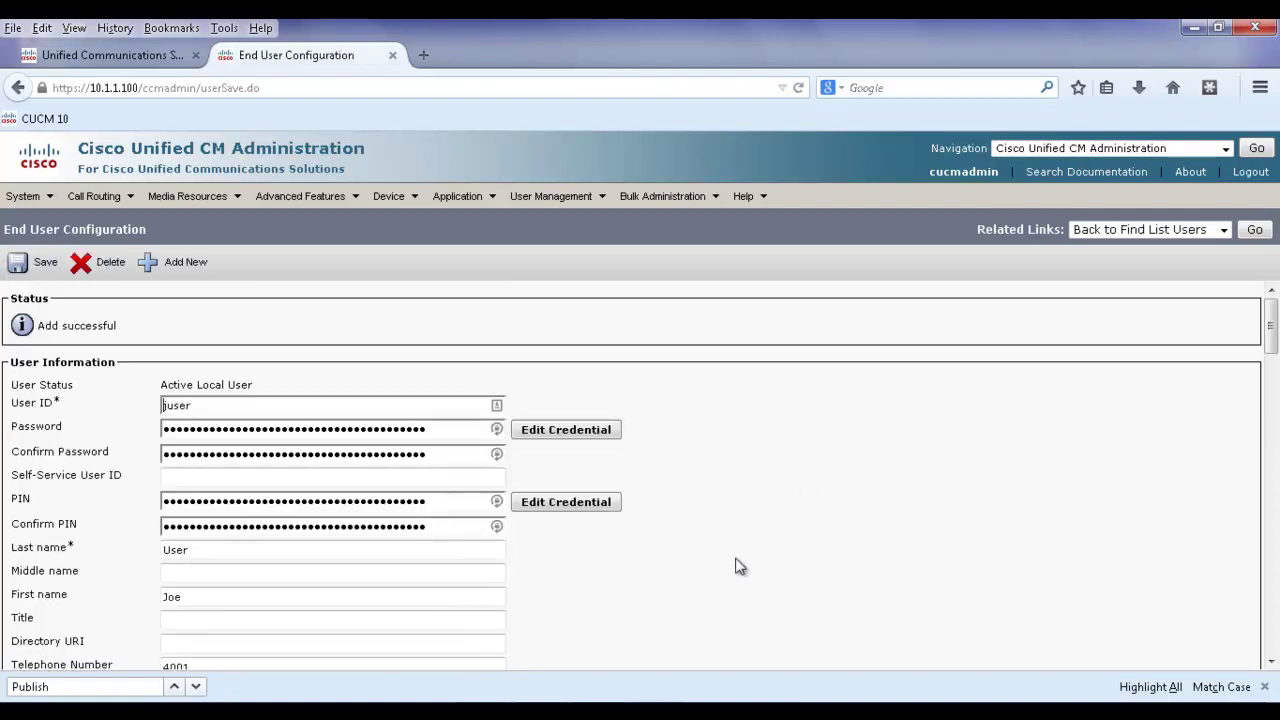
# Under Permissions Information, add the Standard CCM End Users group to the user and save.
pyautogui.scroll(-15, 745, 560)
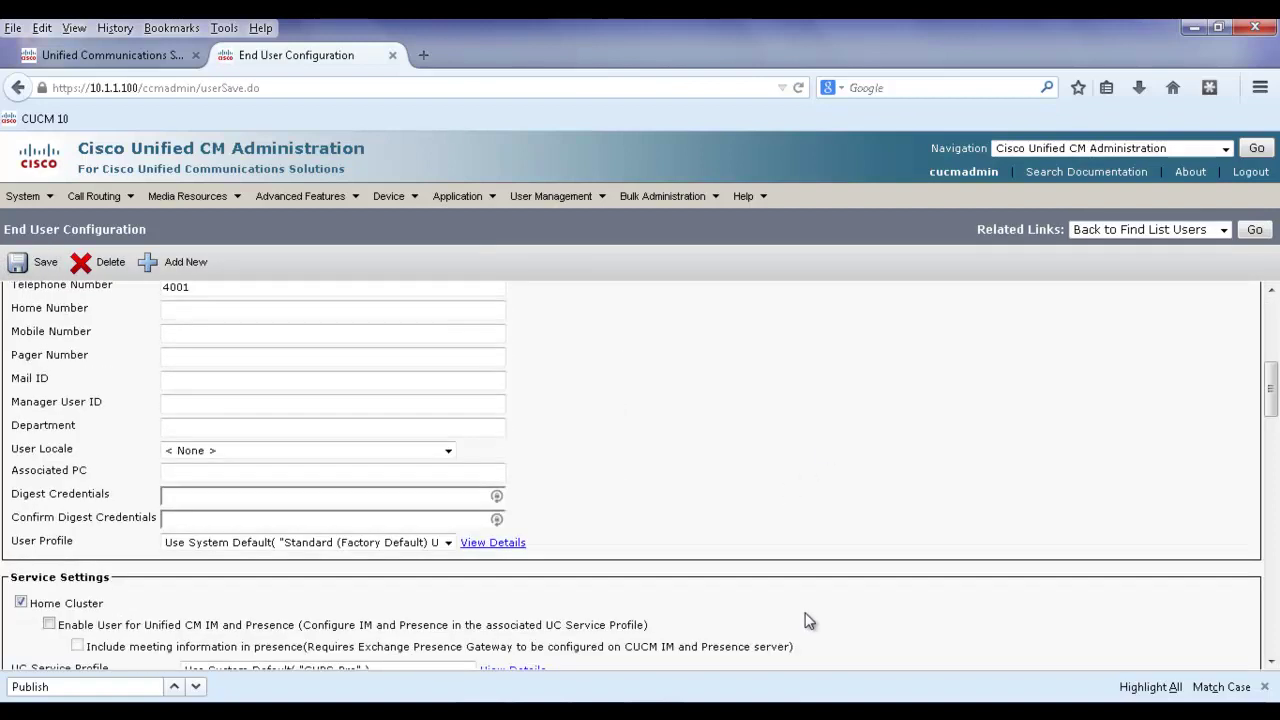
pyautogui.scroll(-10, 820, 640)
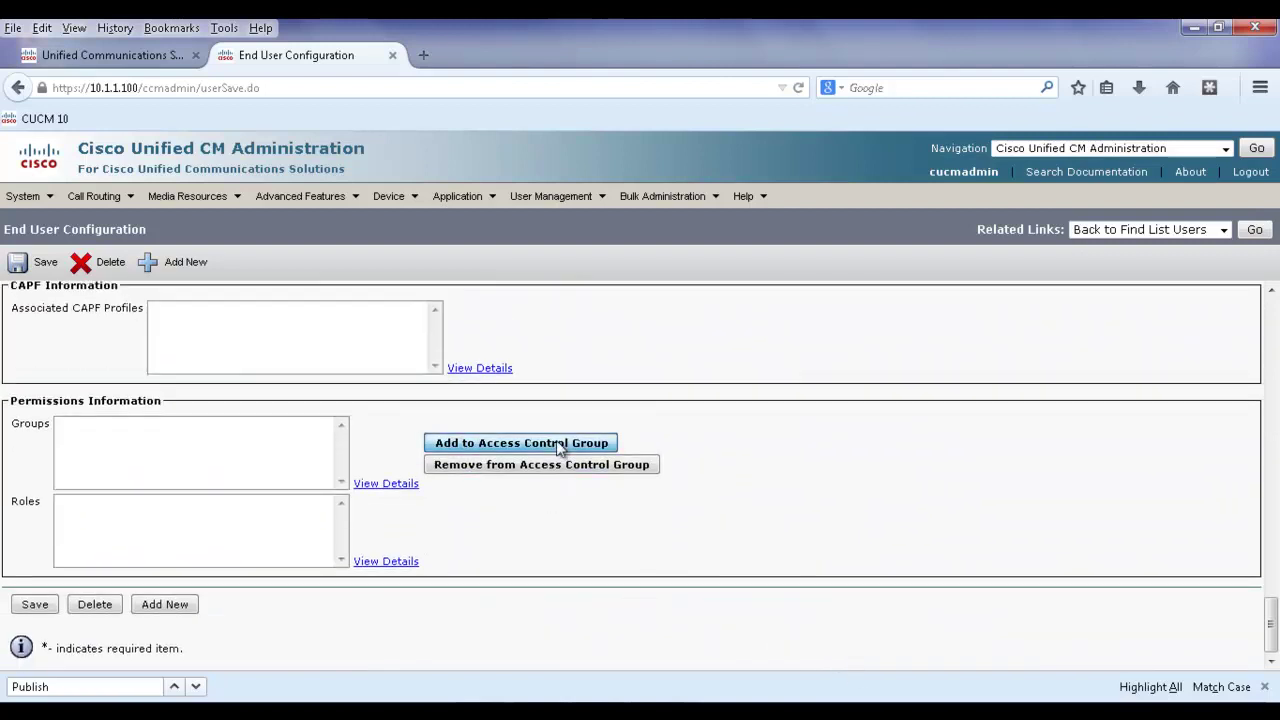
pyautogui.click(556, 442)
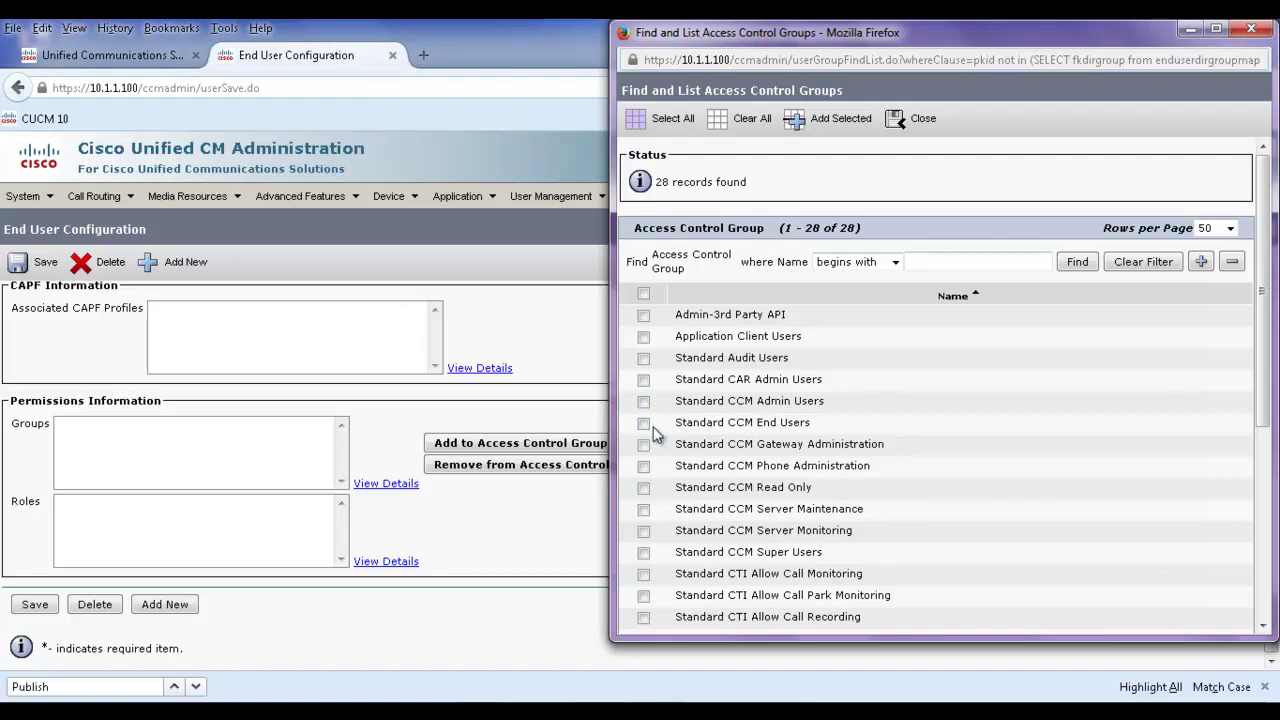
pyautogui.click(644, 423)
pyautogui.click(826, 118)
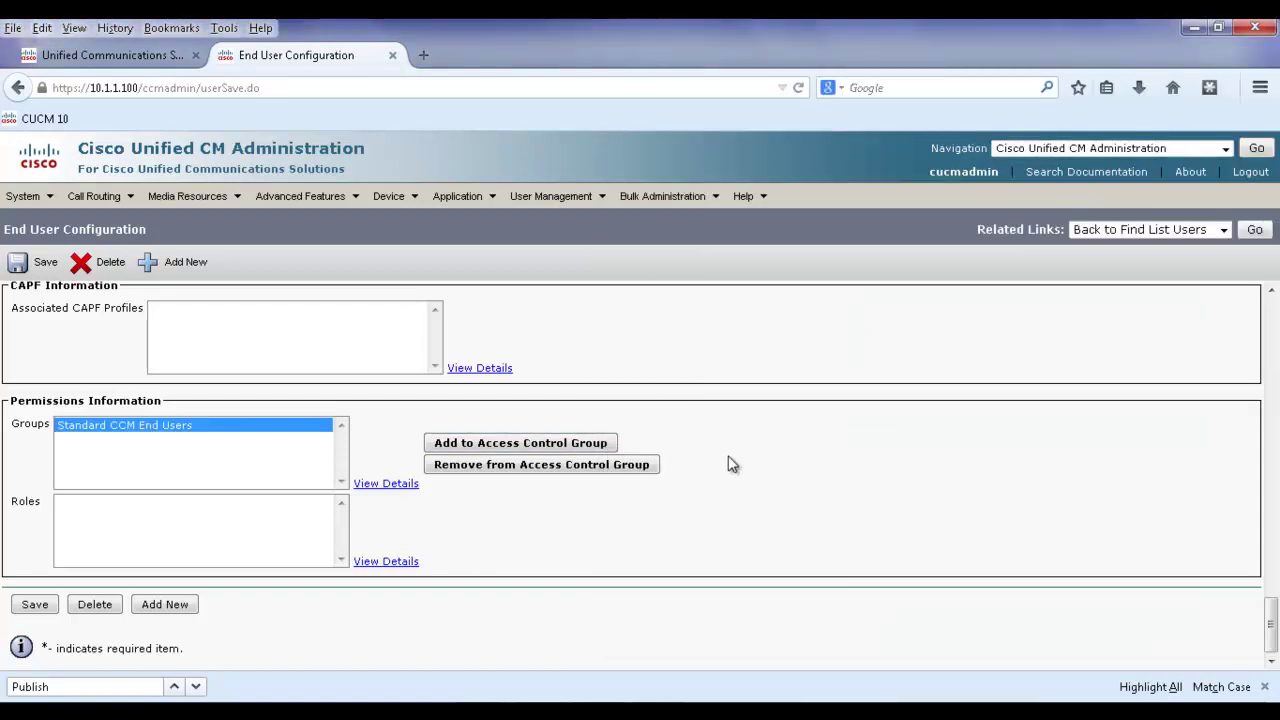
pyautogui.scroll(1, 534, 534)
pyautogui.click(42, 646)
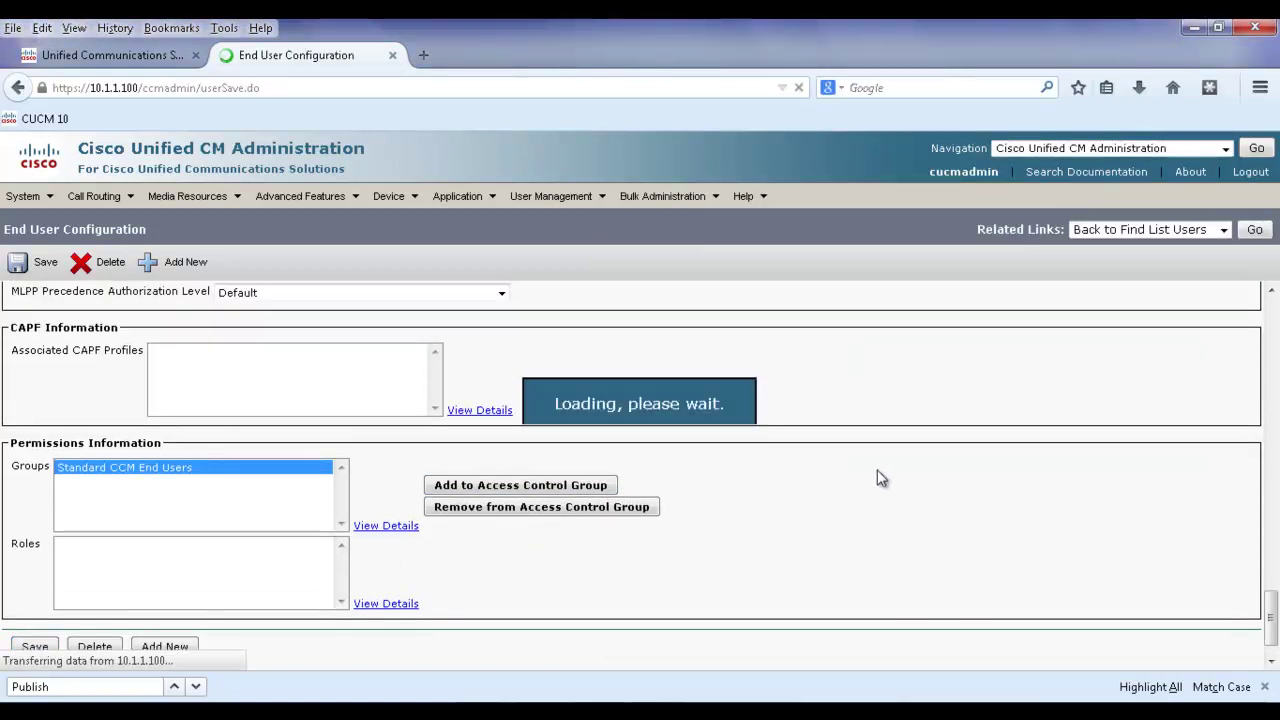
pyautogui.scroll(-3, 860, 530)
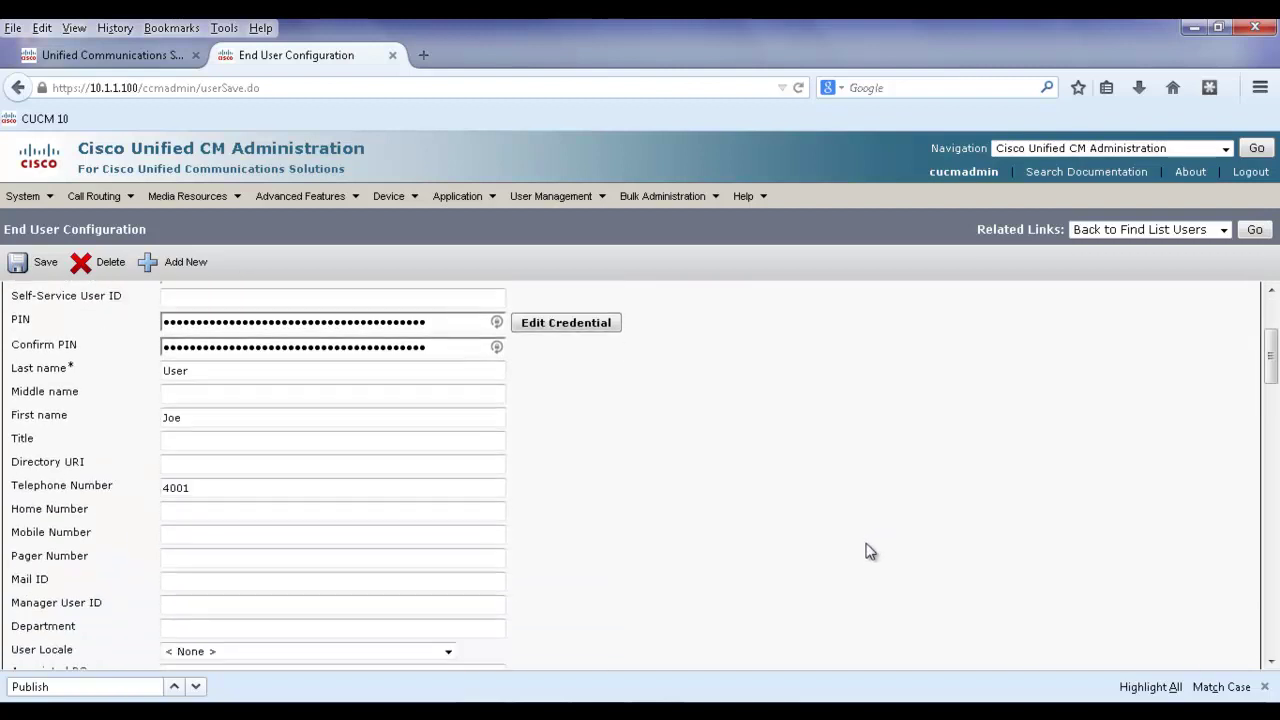
pyautogui.scroll(-9, 870, 551)
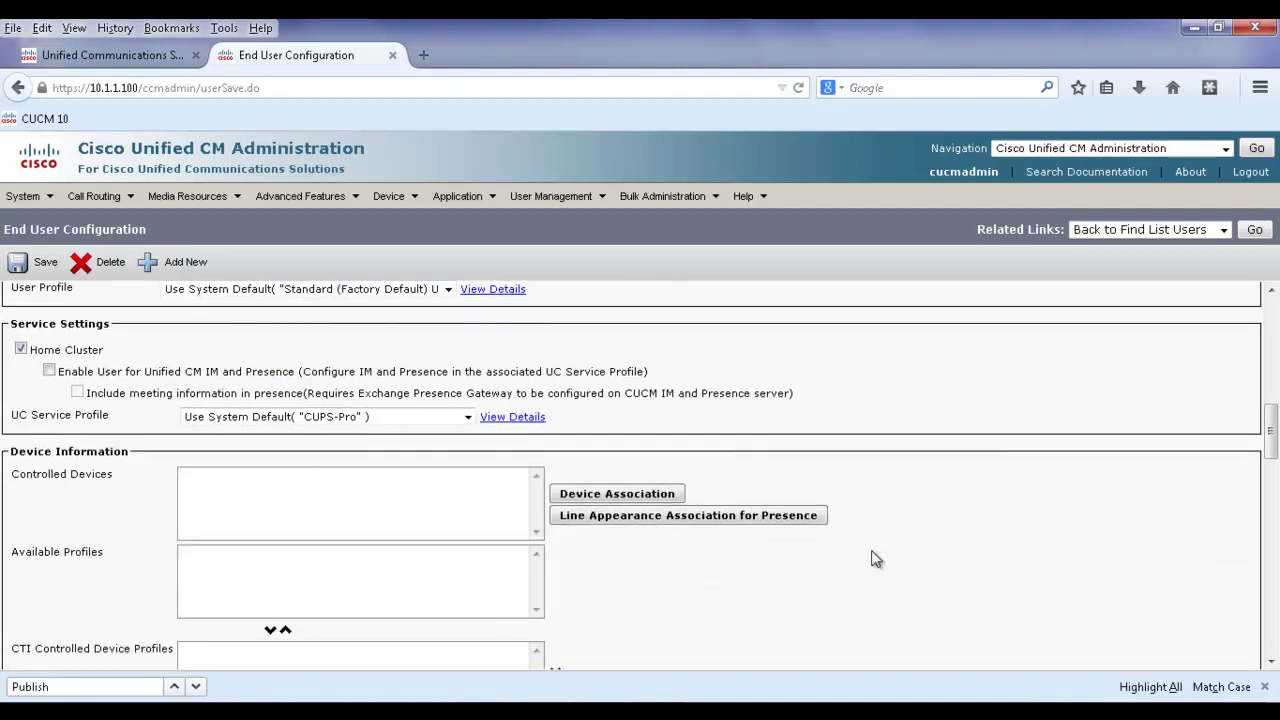
# Associate phone SEP0024C4BE7047 (4002) with the user, then go back and save the user record.
pyautogui.click(616, 503)
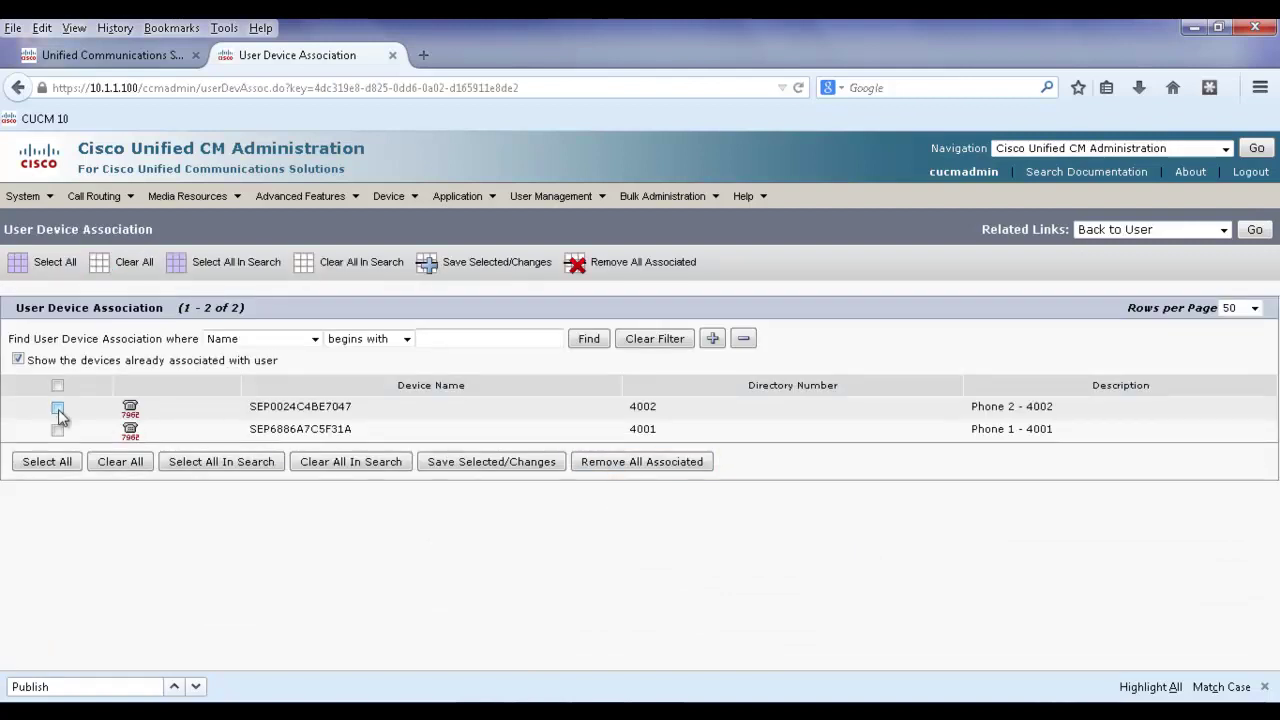
pyautogui.click(57, 410)
pyautogui.click(492, 462)
pyautogui.click(1257, 230)
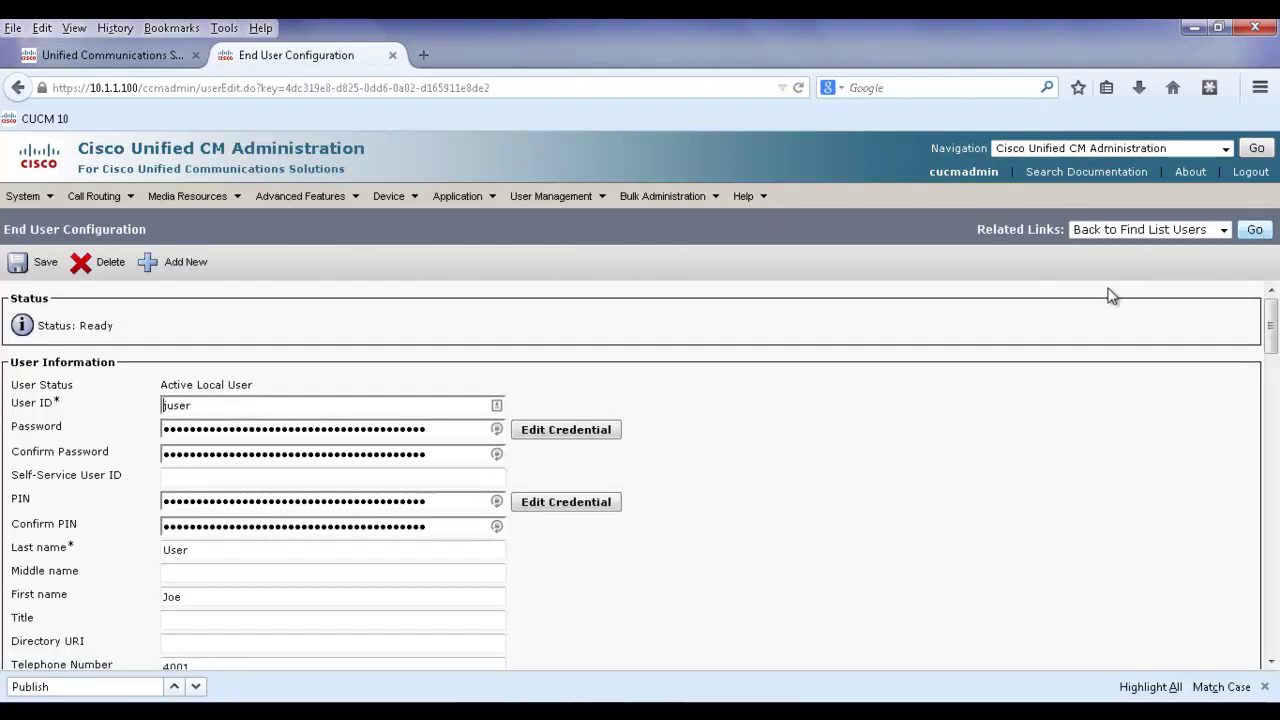
pyautogui.click(32, 264)
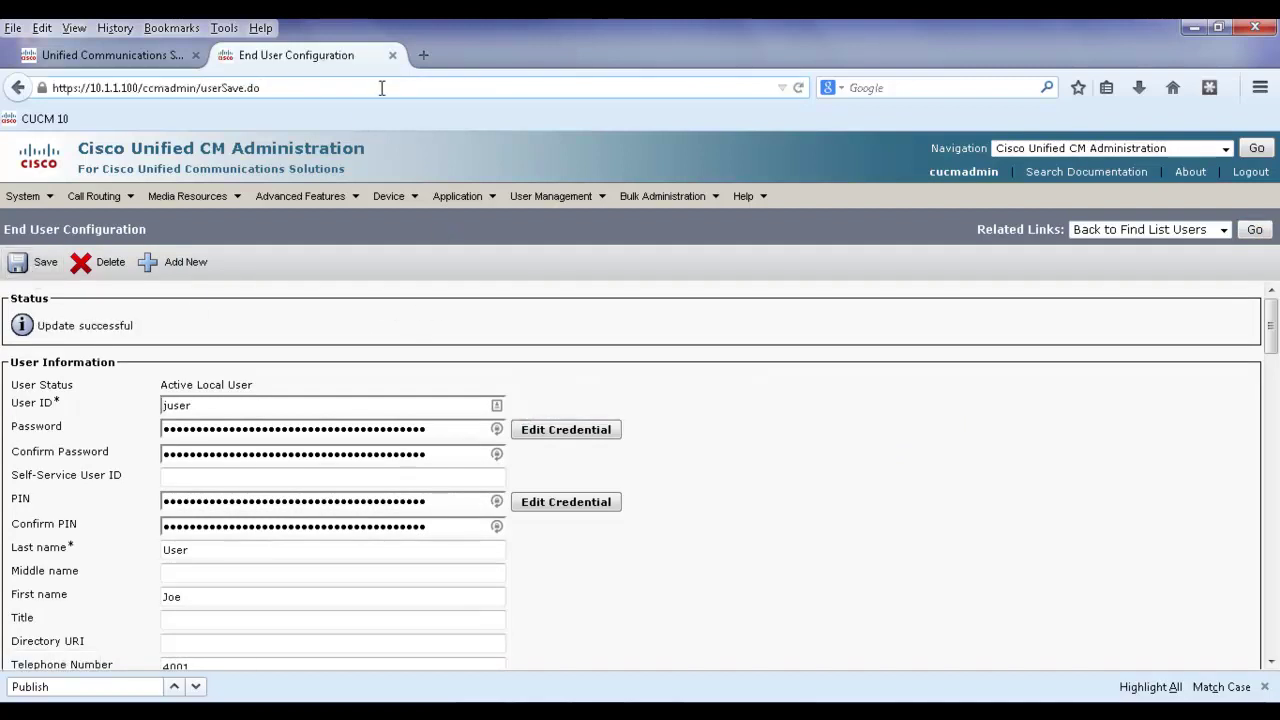
pyautogui.moveTo(263, 88); pyautogui.dragTo(182, 80)
pyautogui.press('BackSpace')
pyautogui.press('BackSpace')
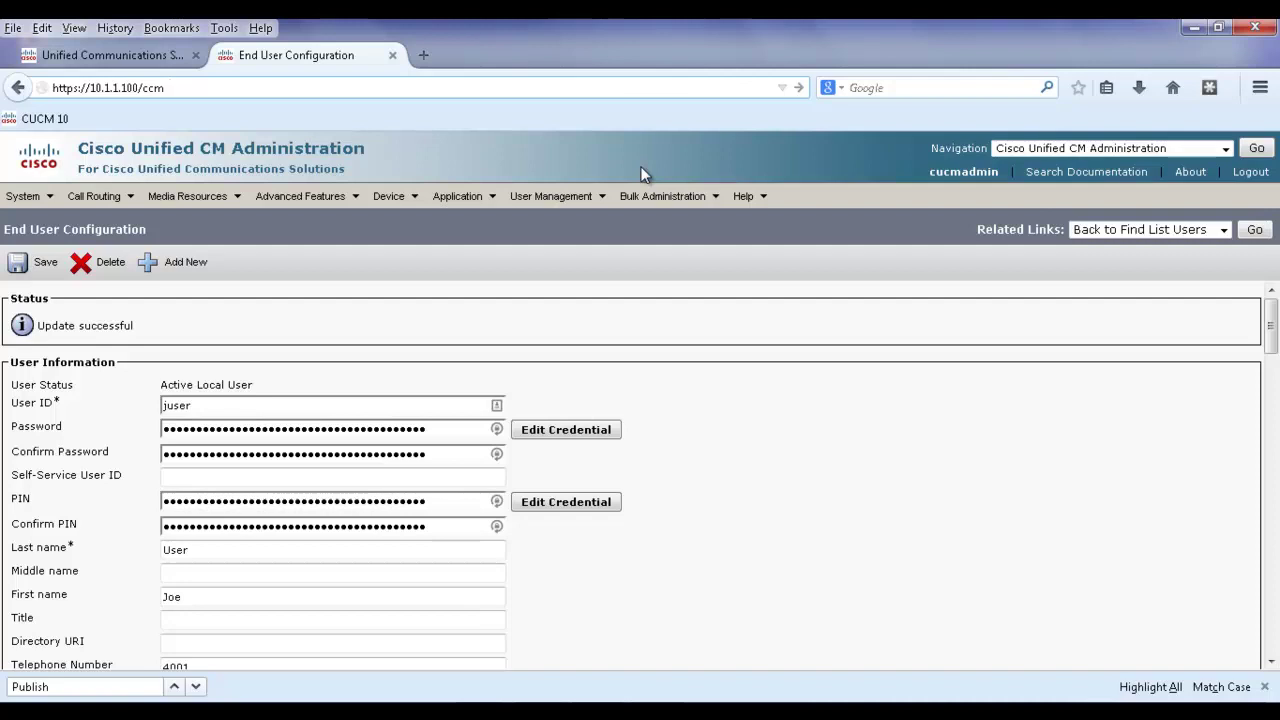
pyautogui.write('user')
pyautogui.press('Return')
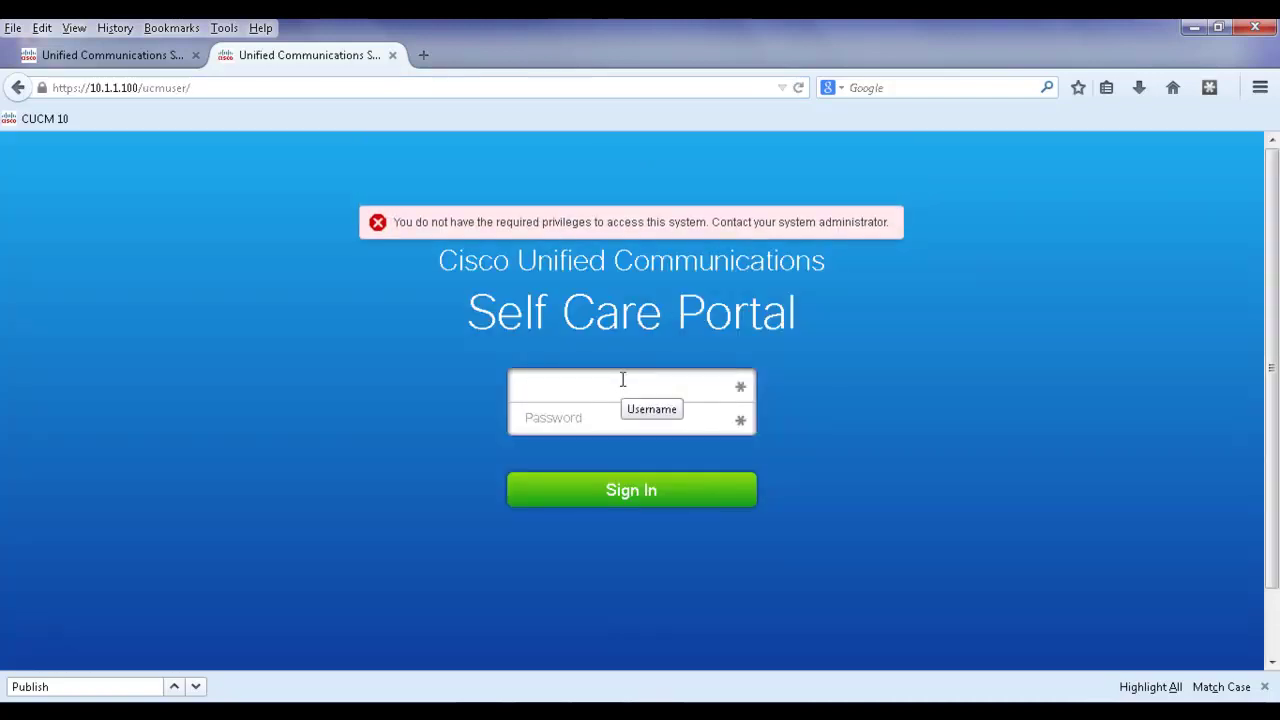
# Sign in with the new end user's username and password.
pyautogui.write('juser')
pyautogui.press('Tab')
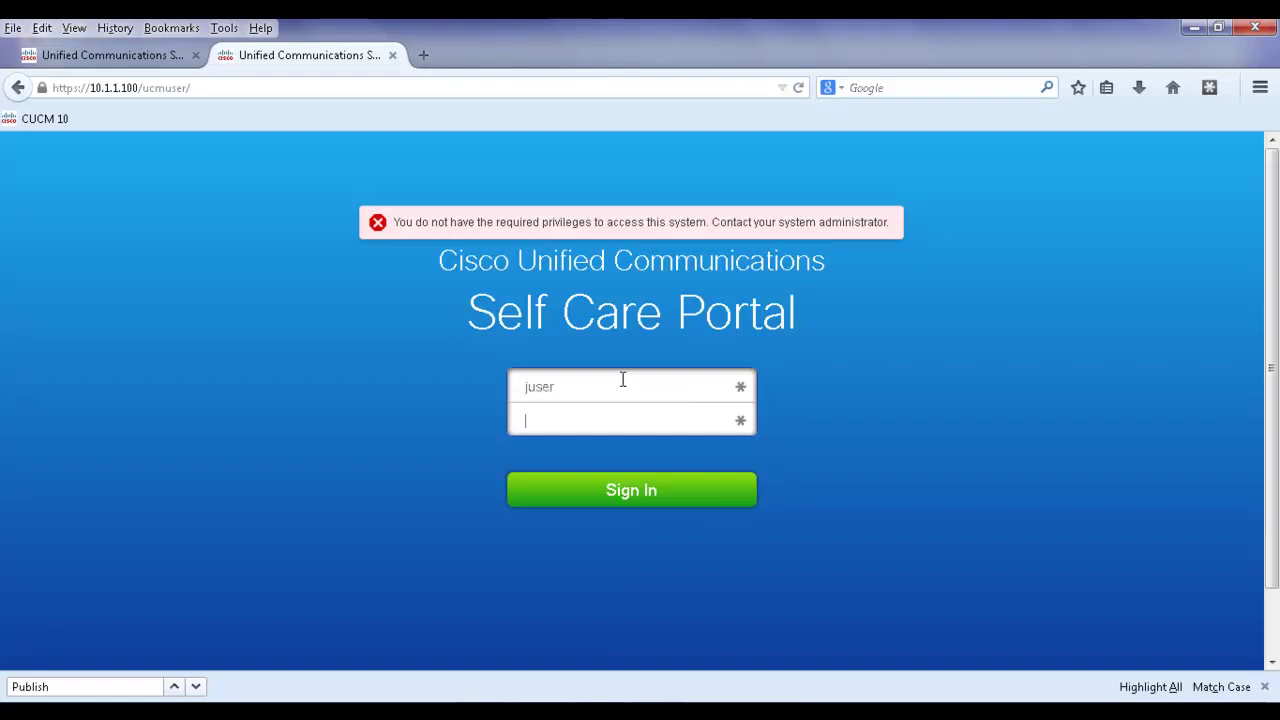
pyautogui.write('cisco')
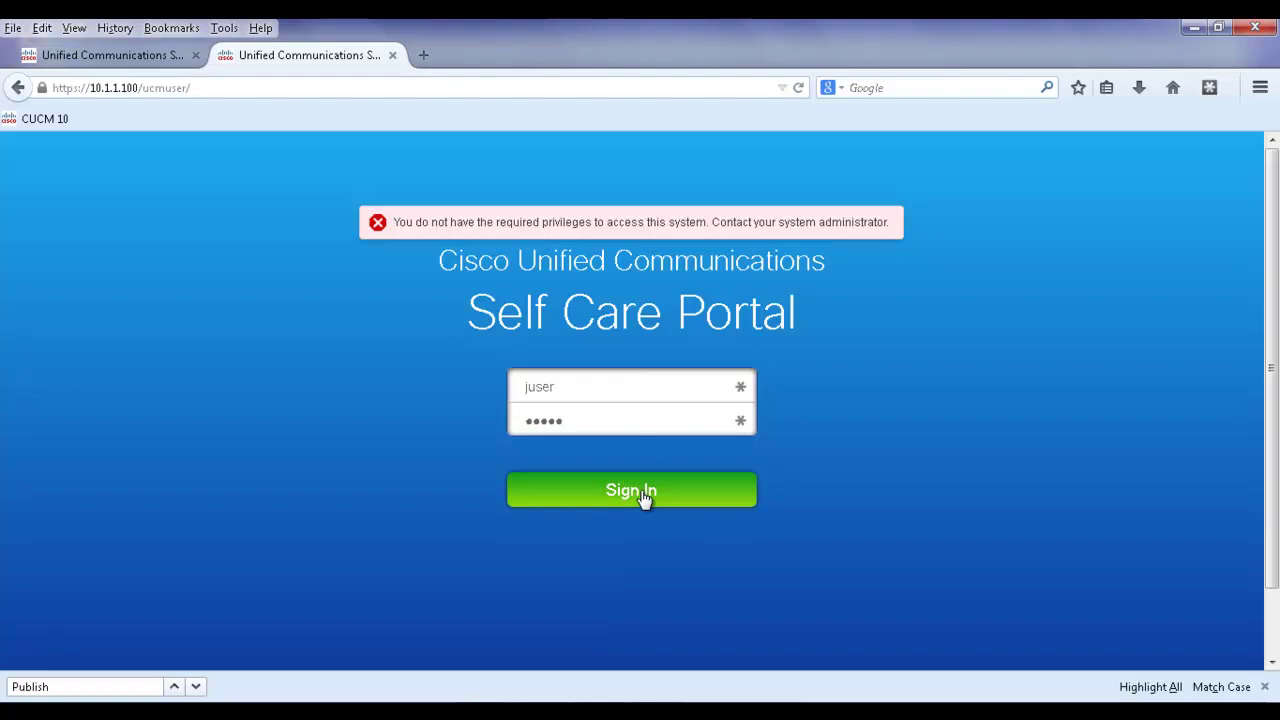
pyautogui.click(643, 500)
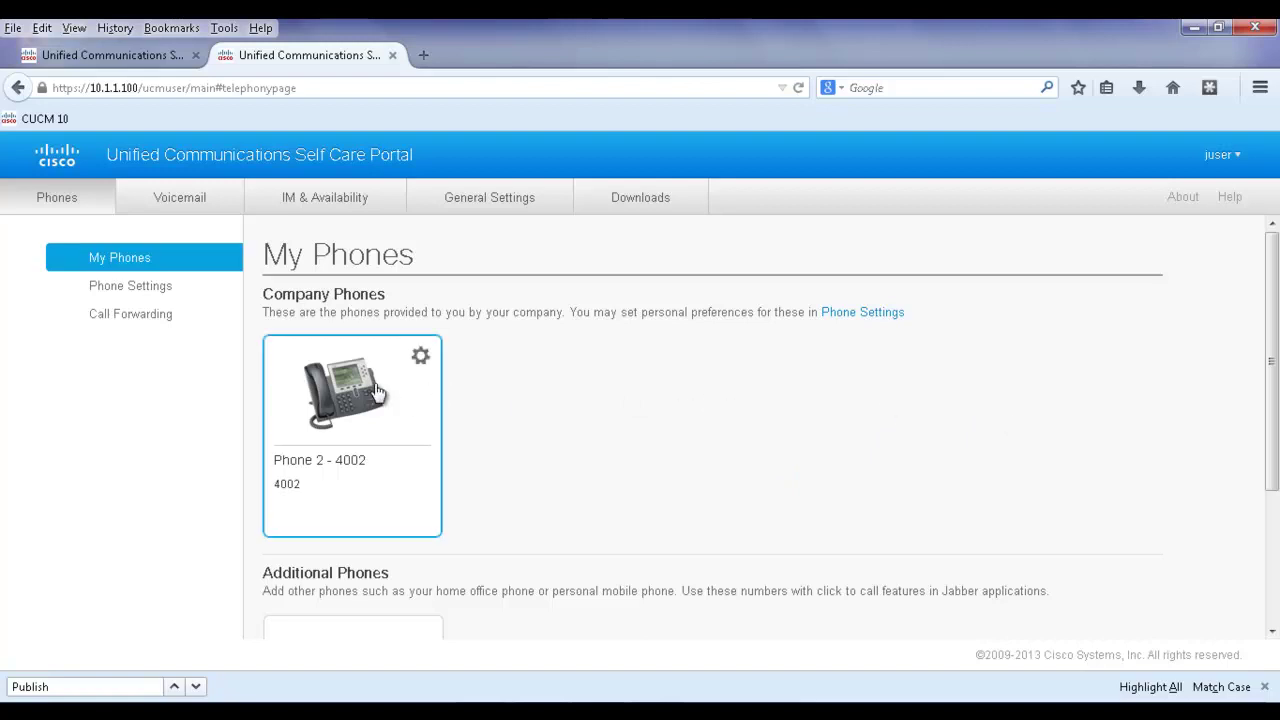
# Review line 4002's call forwarding and advanced calling rules, then return to Phone Settings.
pyautogui.click(136, 290)
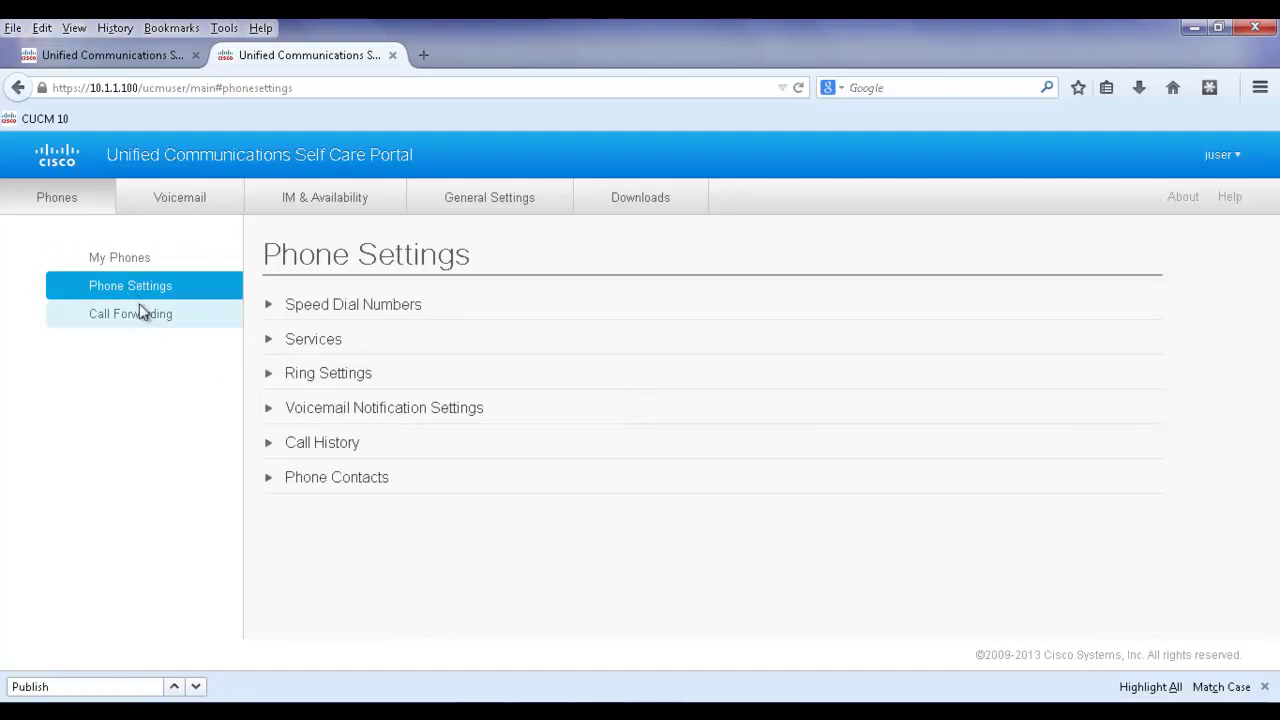
pyautogui.click(139, 320)
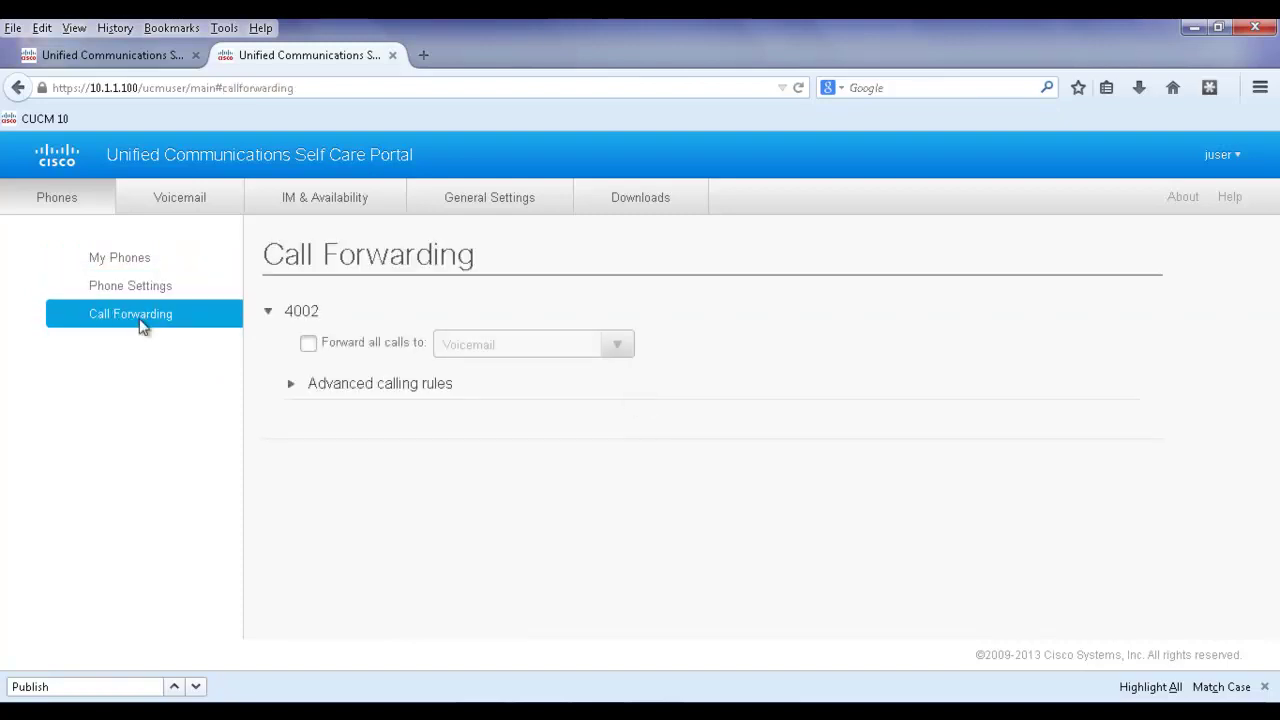
pyautogui.click(290, 388)
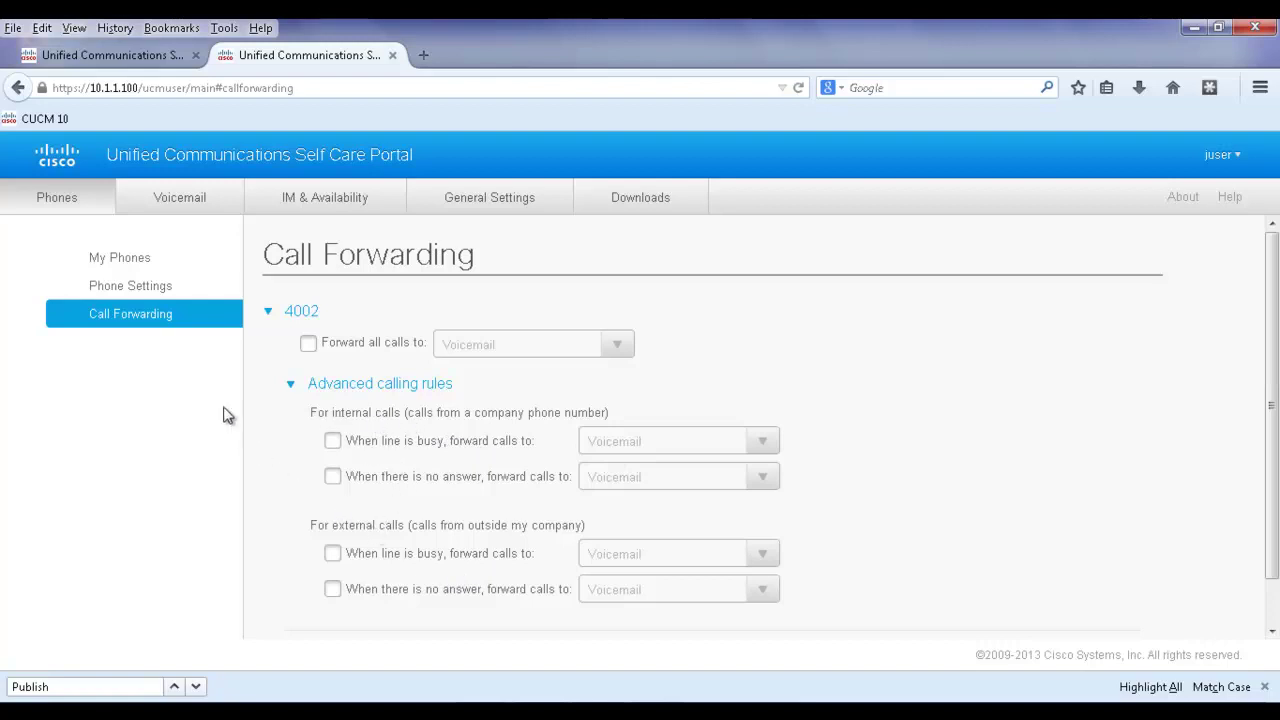
pyautogui.click(136, 290)
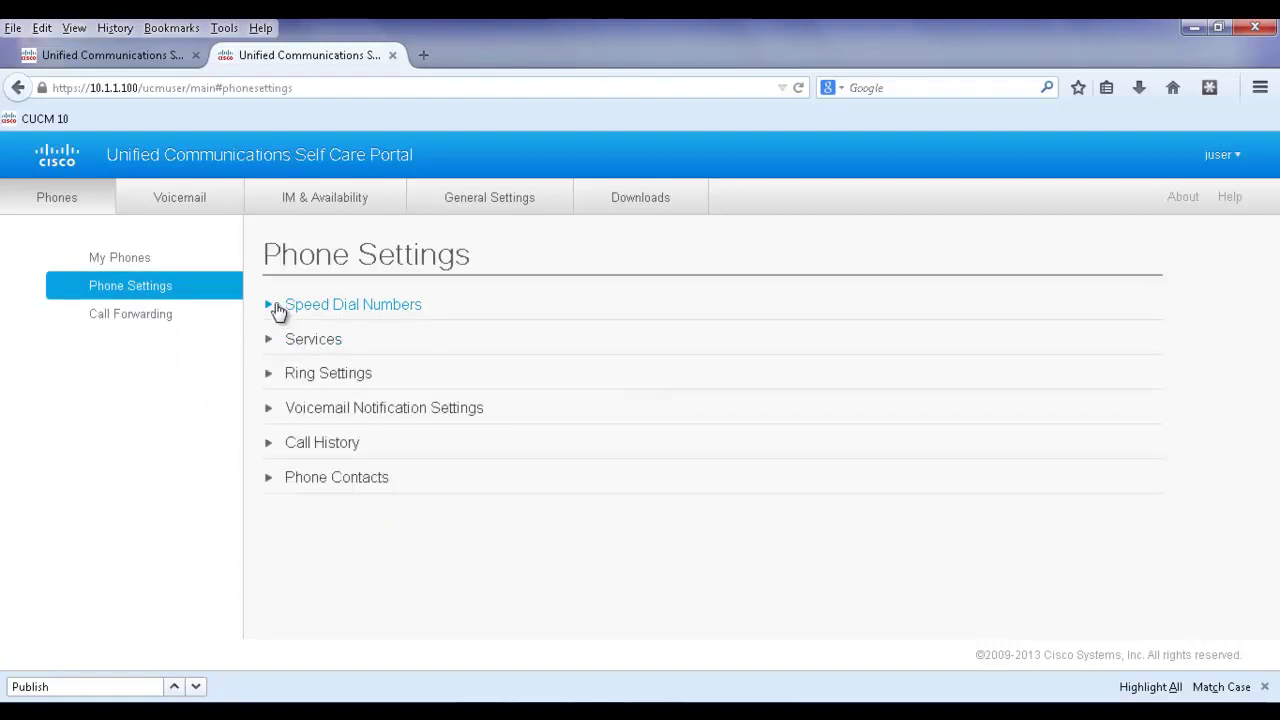
# Expand Speed Dial Numbers, Services, Ring, Voicemail Notification, Call History and Phone Contacts sections.
pyautogui.click(273, 307)
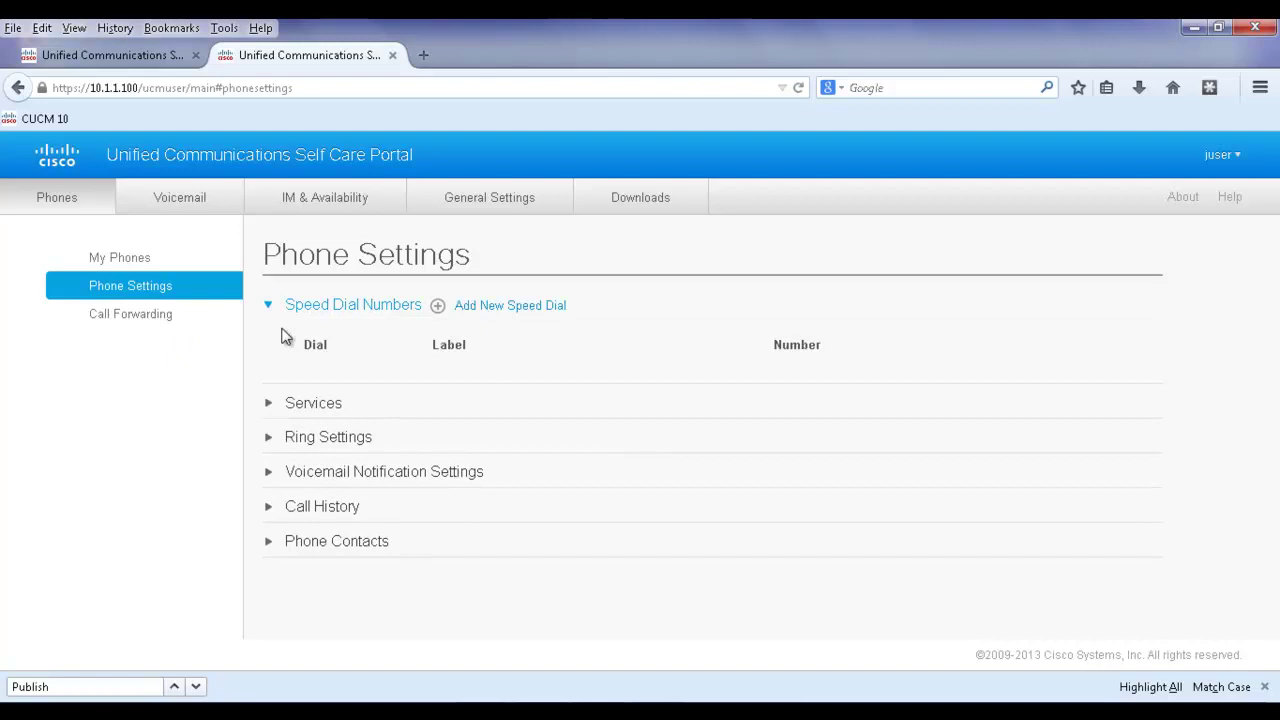
pyautogui.click(267, 412)
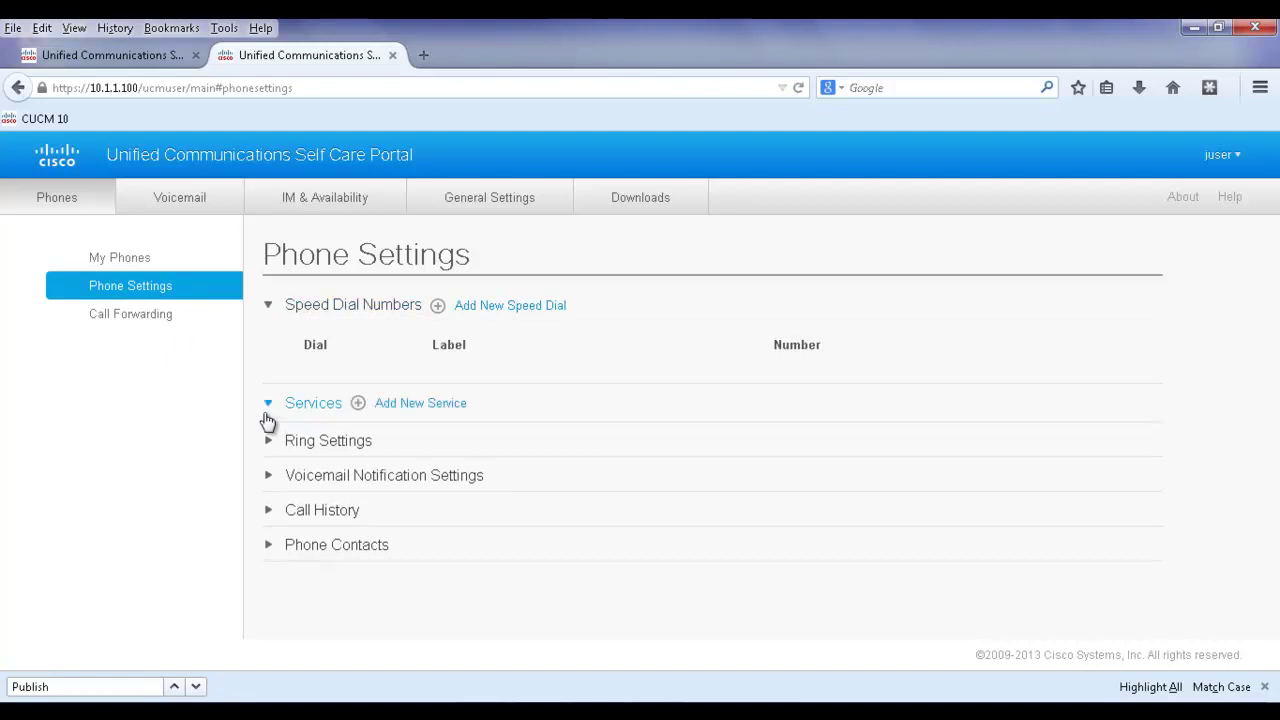
pyautogui.click(274, 513)
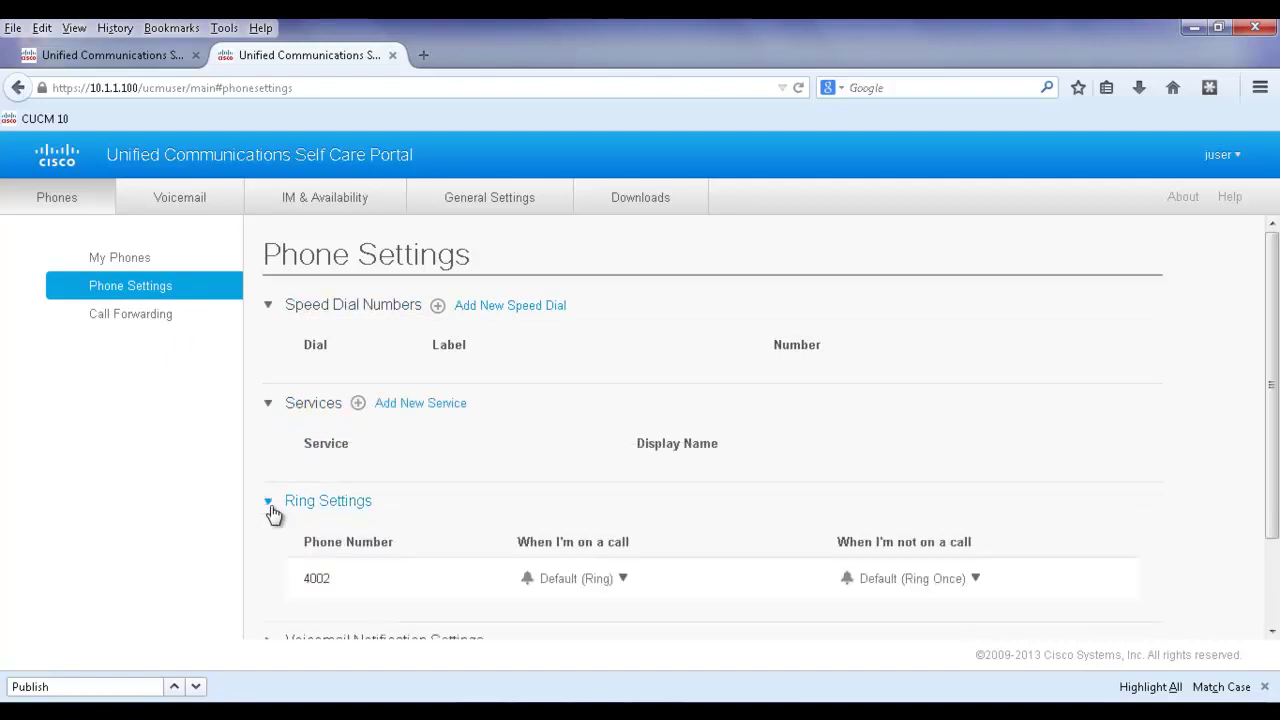
pyautogui.scroll(-2, 272, 514)
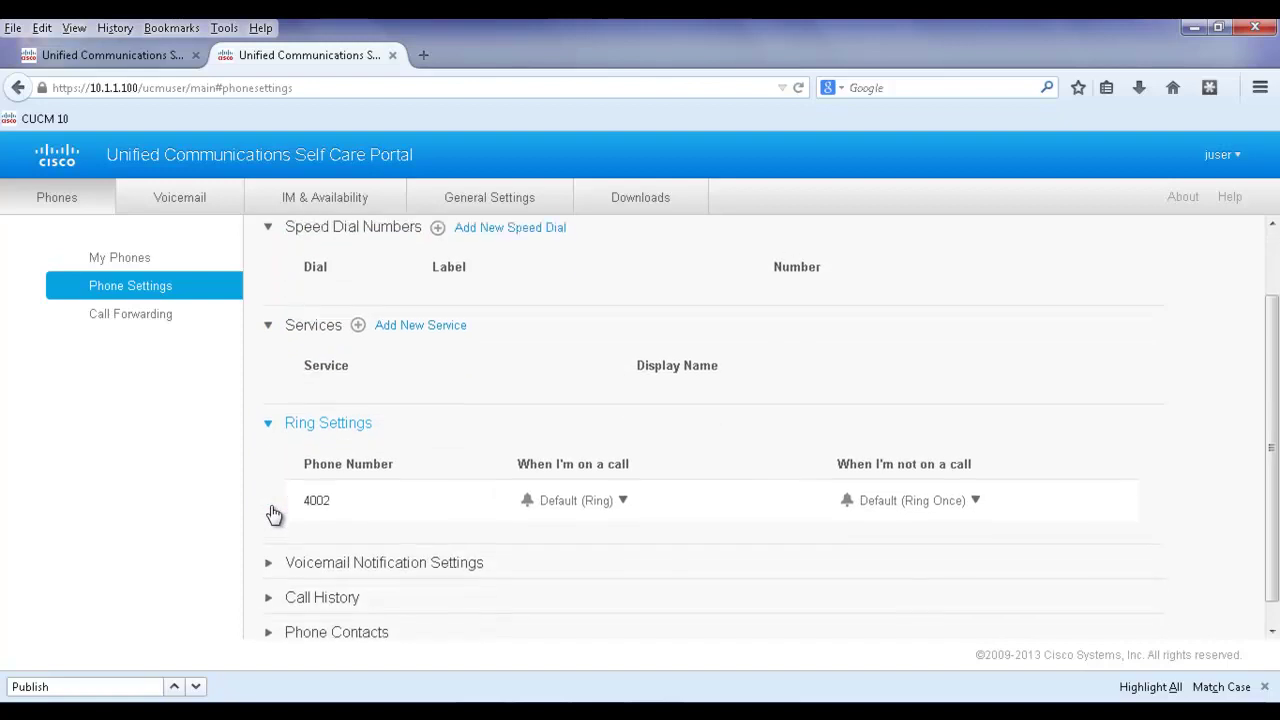
pyautogui.click(269, 540)
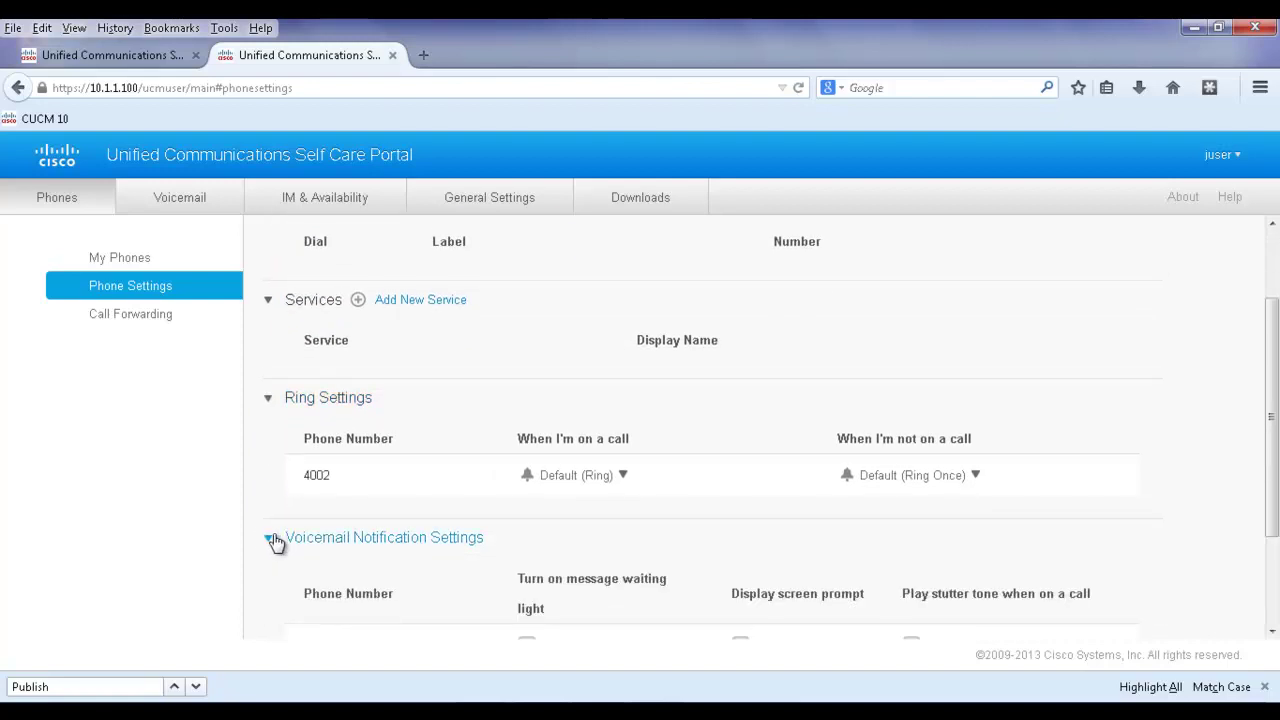
pyautogui.scroll(-3, 274, 543)
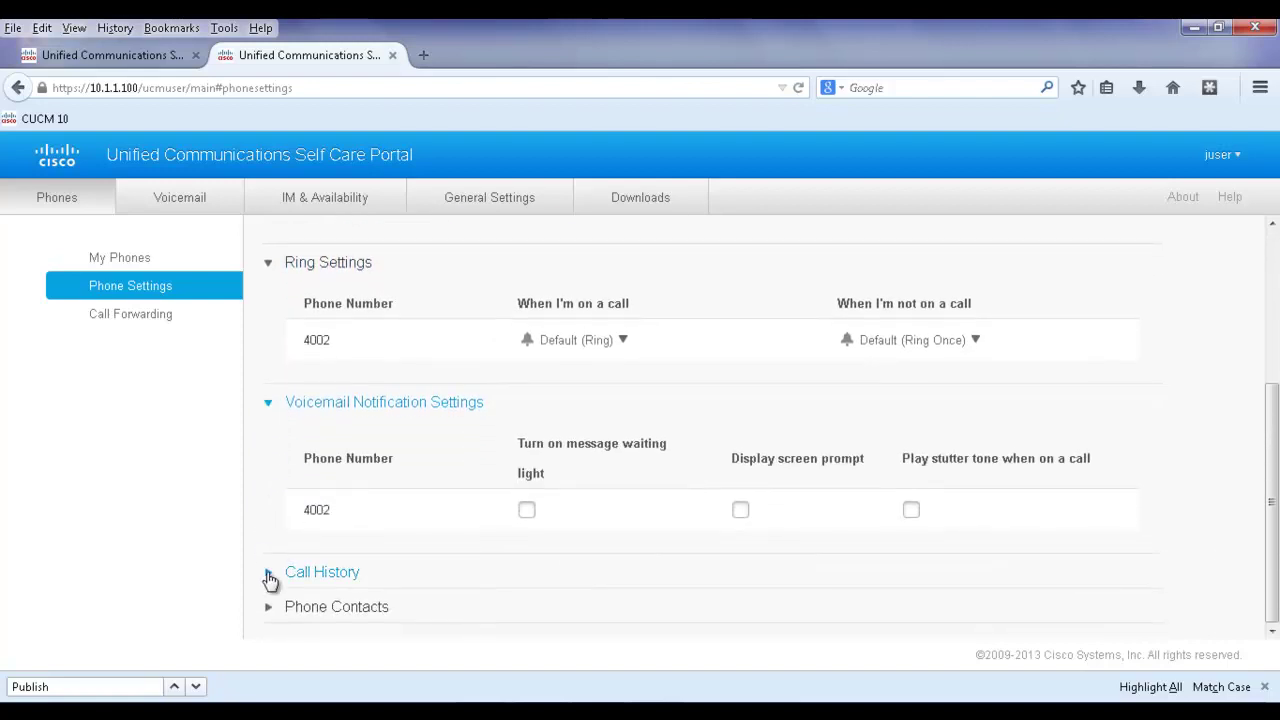
pyautogui.click(270, 576)
pyautogui.scroll(-2, 268, 581)
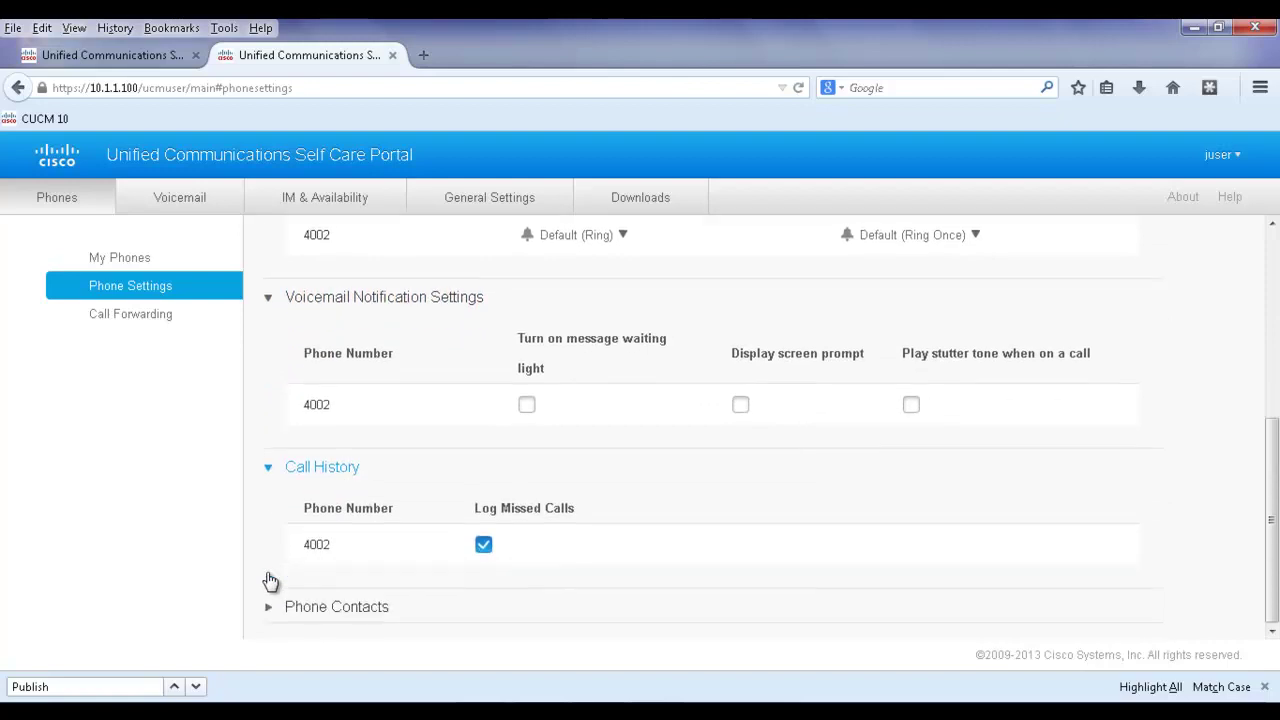
pyautogui.click(270, 607)
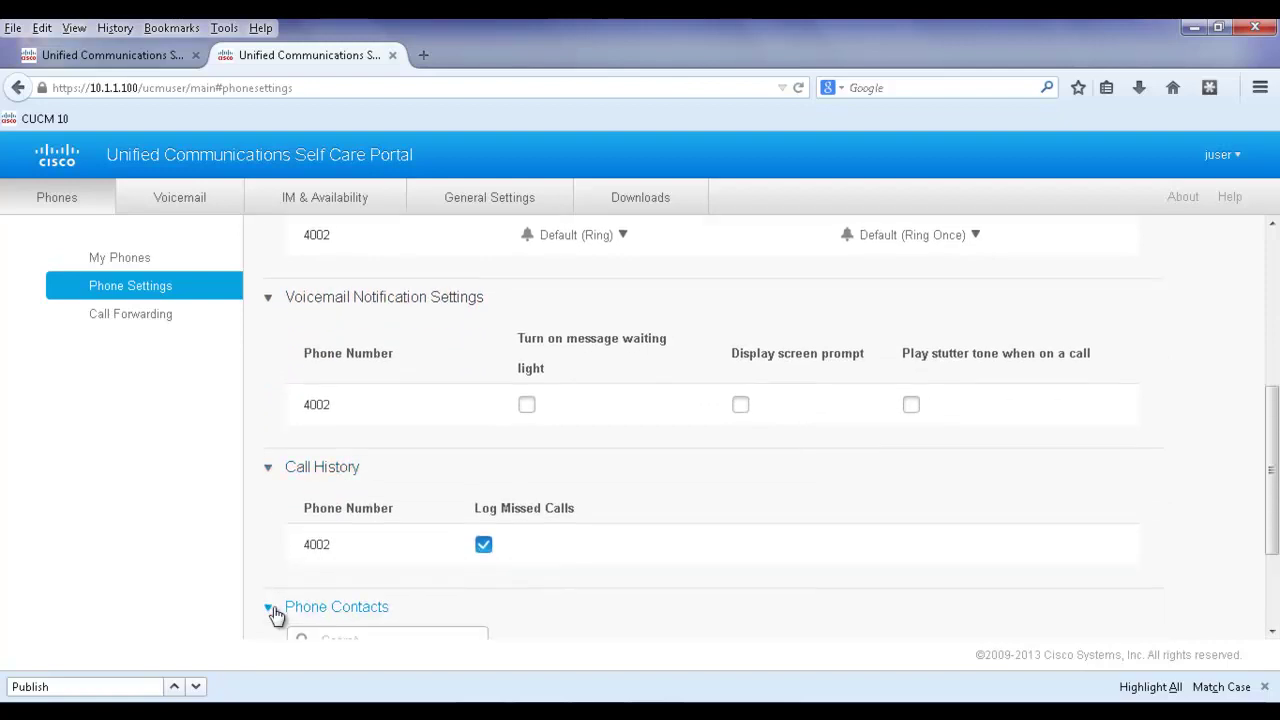
pyautogui.scroll(-3, 274, 612)
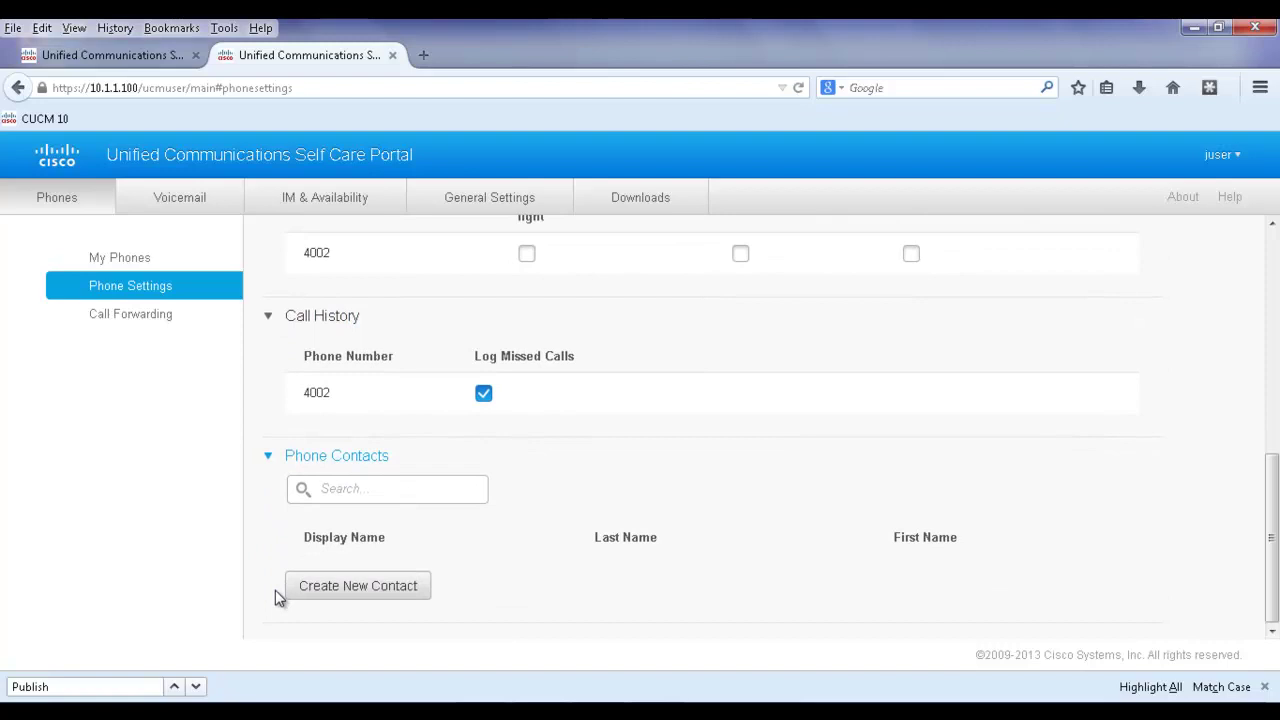
pyautogui.scroll(4, 275, 590)
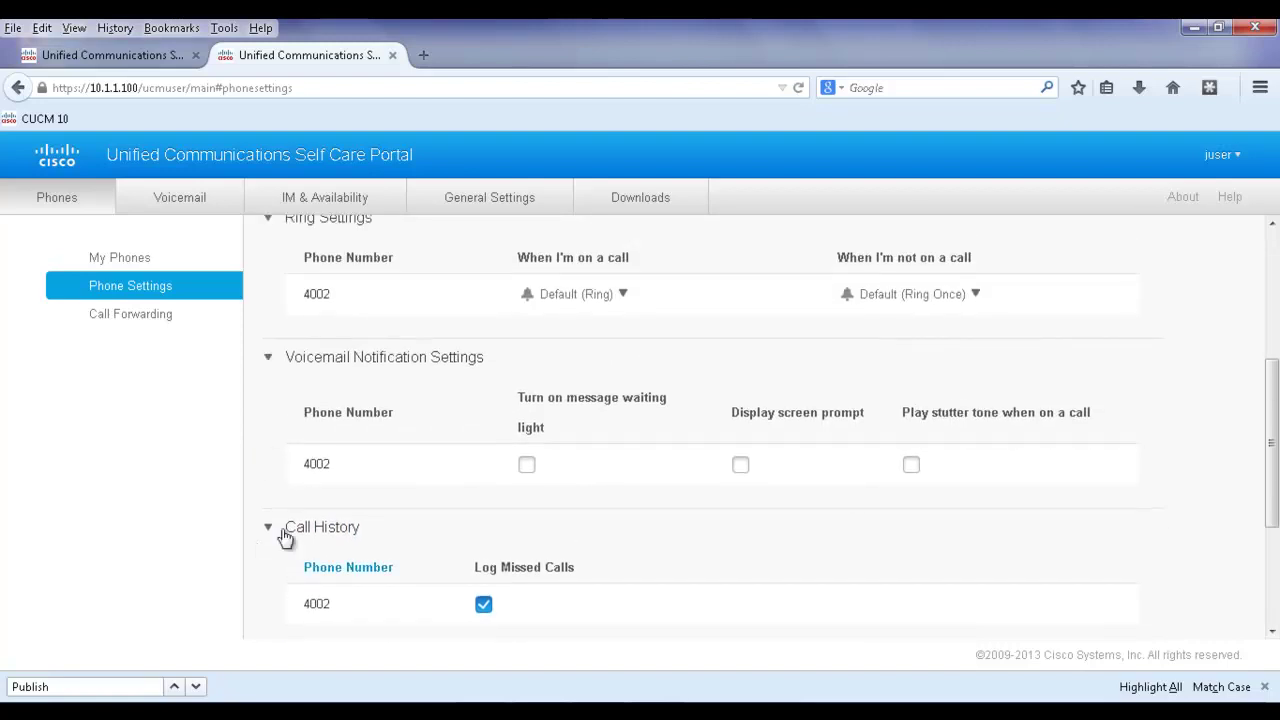
# Check the Voicemail tab, then view IM & Availability with Do Not Disturb off.
pyautogui.click(200, 203)
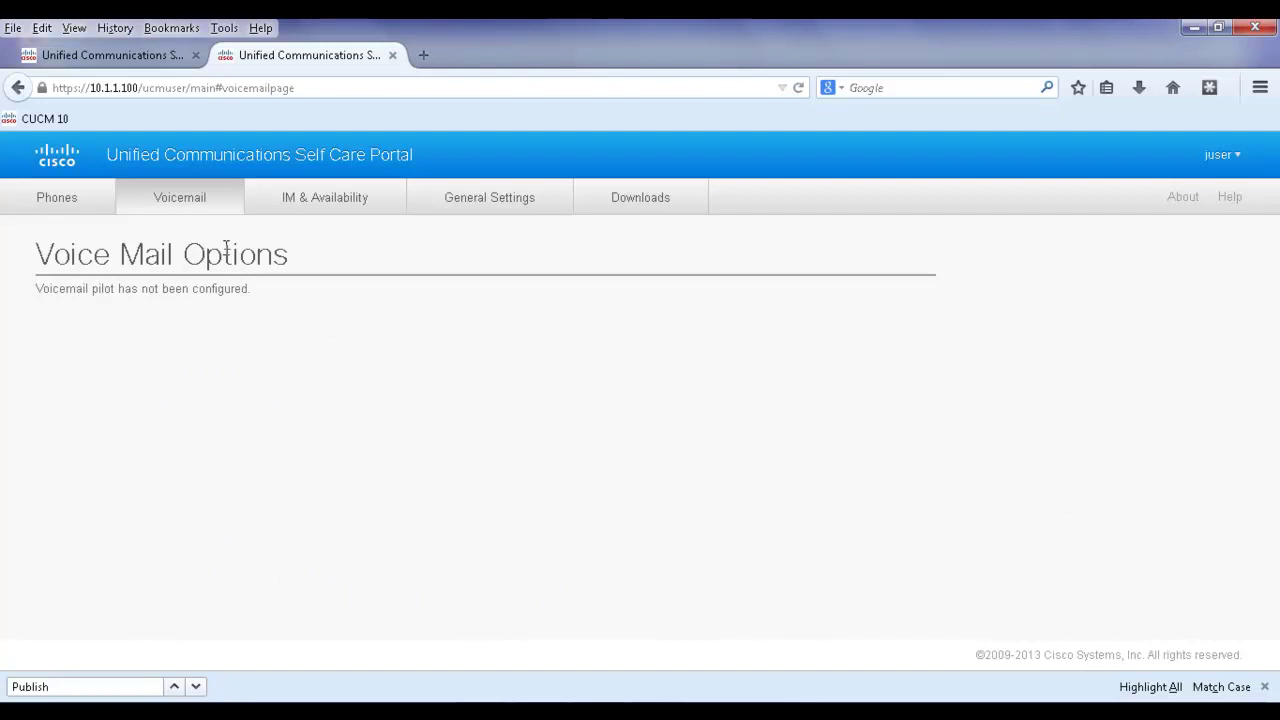
pyautogui.click(288, 210)
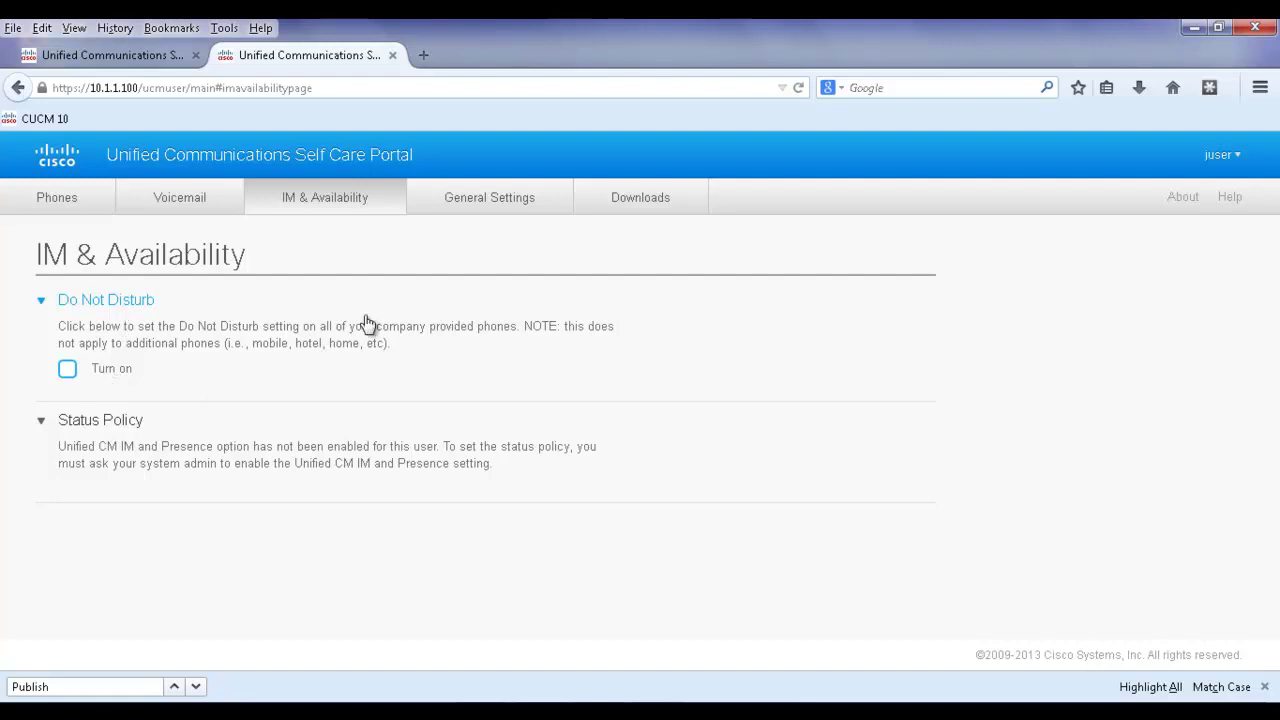
# Browse General Settings' language, password and PIN options, then go to Downloads.
pyautogui.click(480, 205)
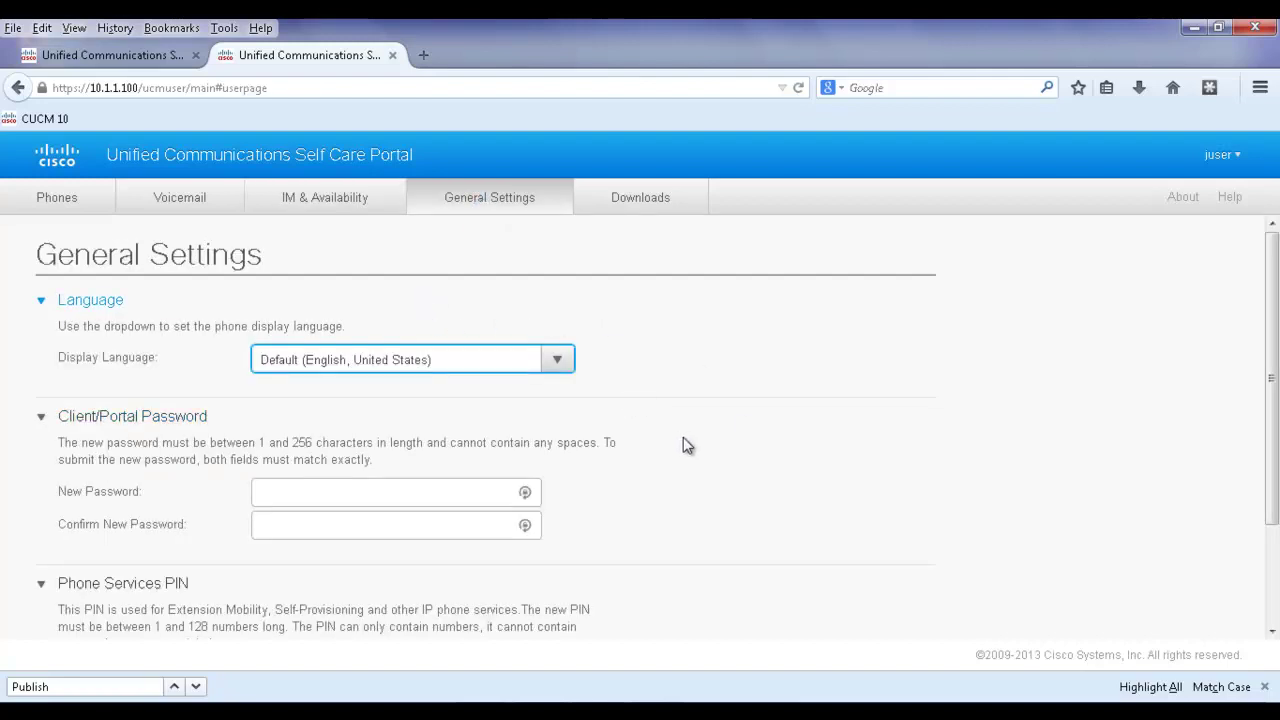
pyautogui.scroll(-1, 560, 485)
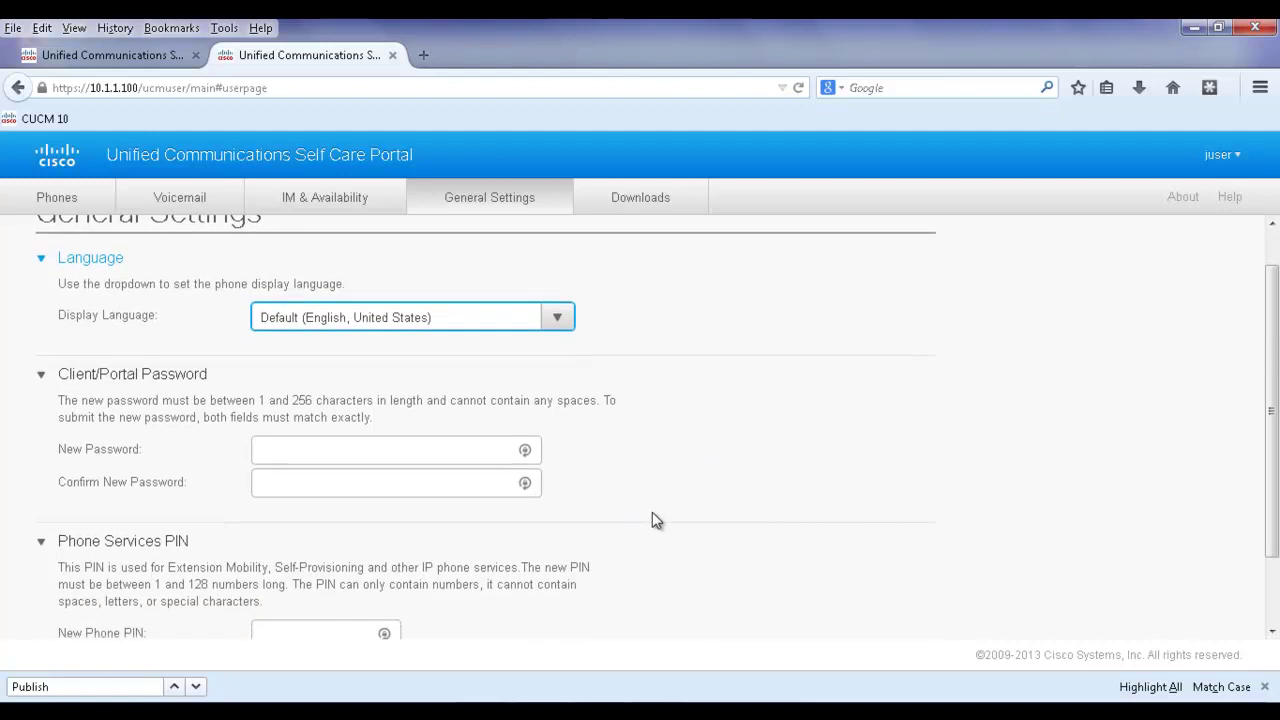
pyautogui.scroll(-2, 652, 520)
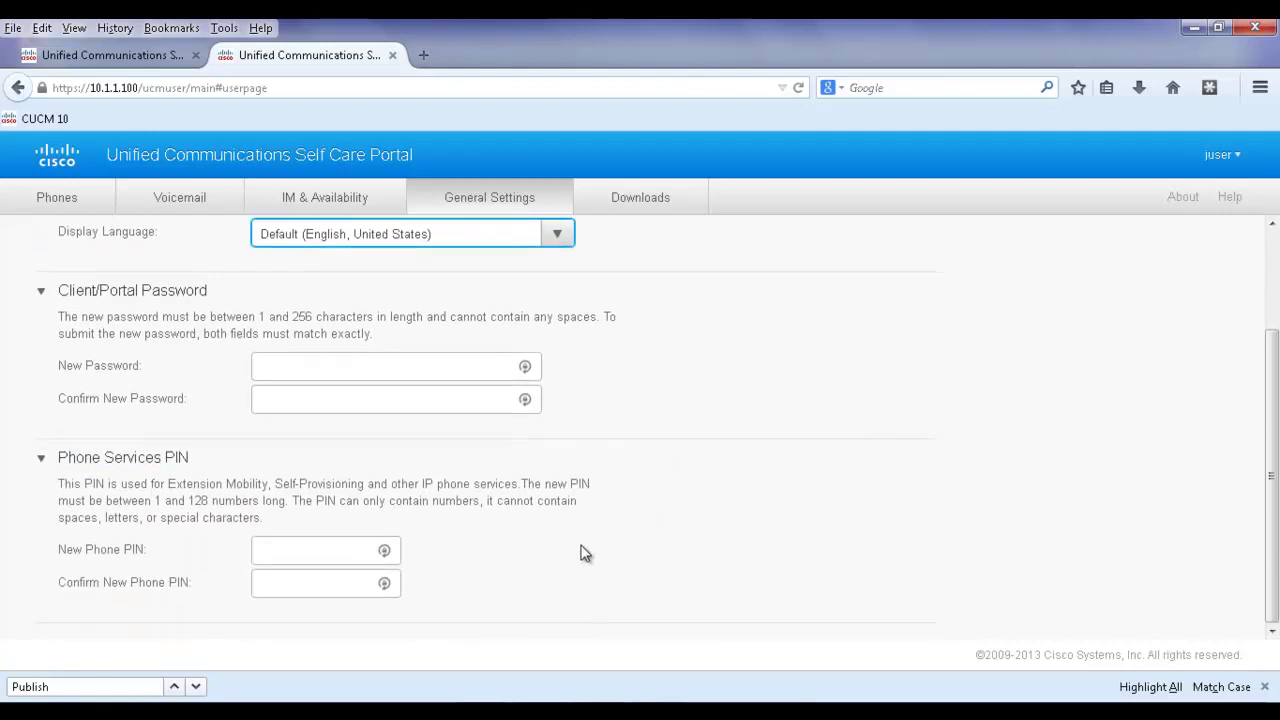
pyautogui.scroll(3, 585, 553)
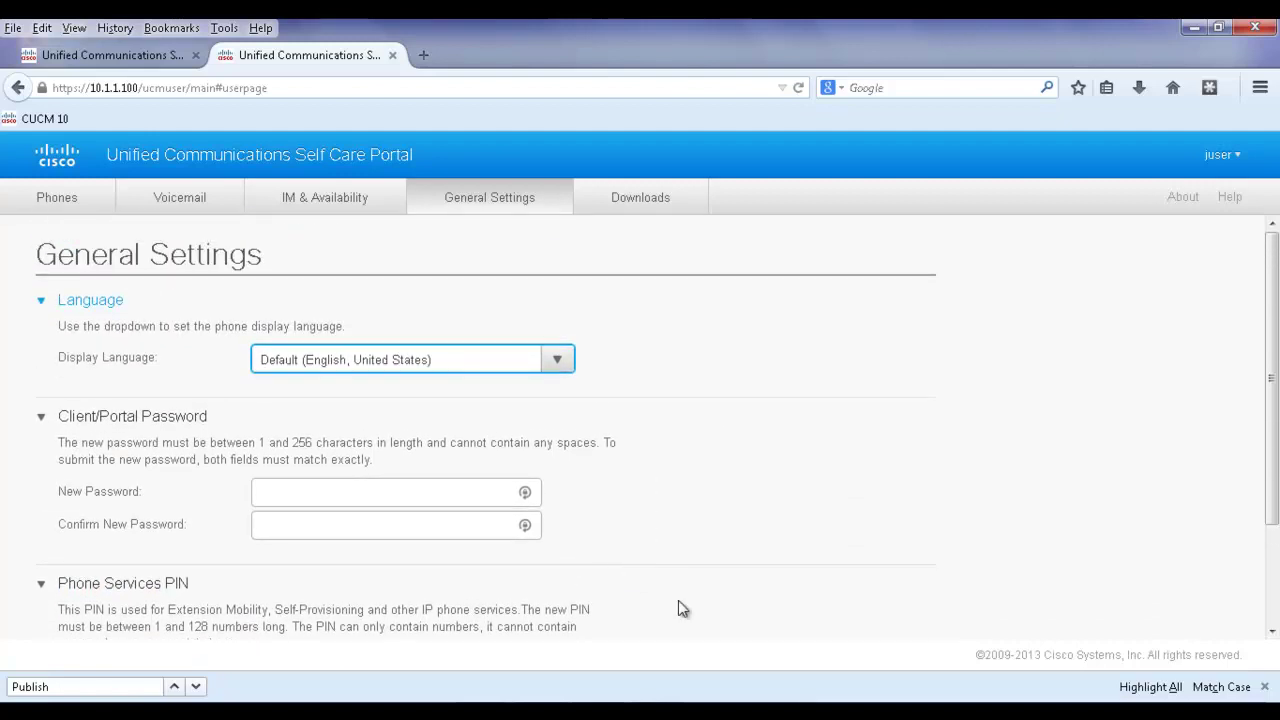
pyautogui.click(637, 205)
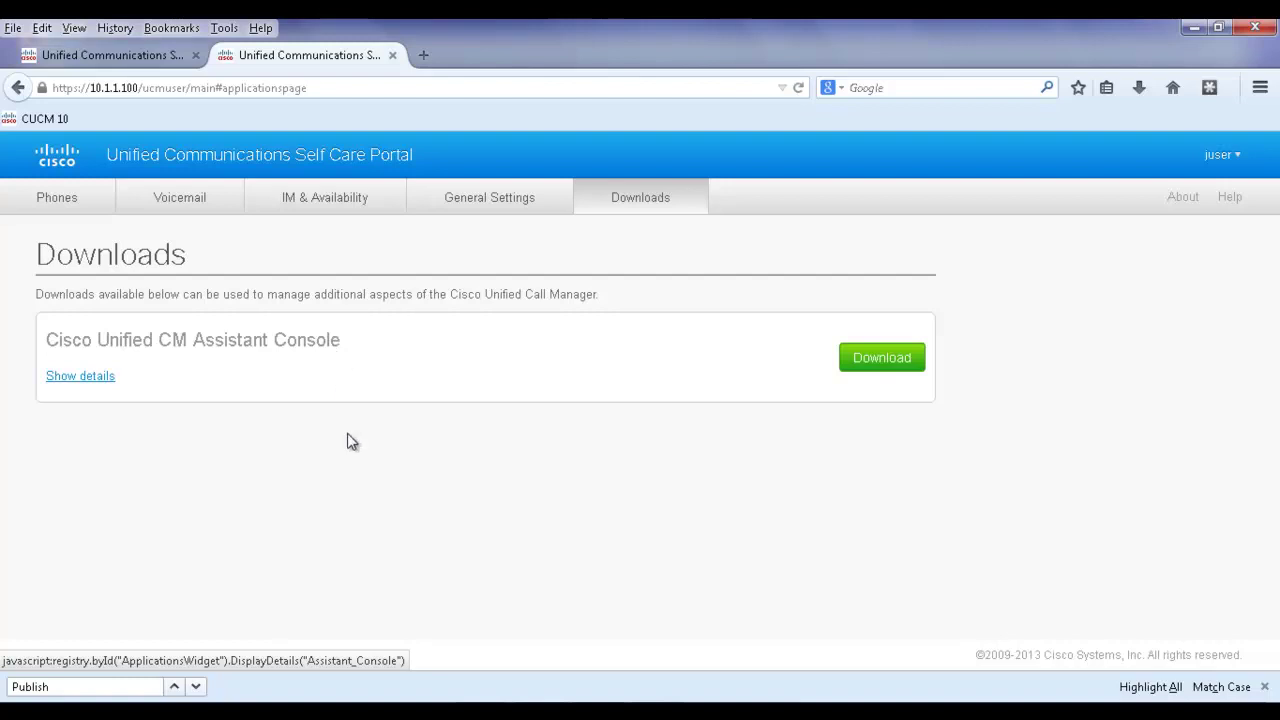
# Go back to the Phones tab listing Phone 2 - 4002.
pyautogui.click(57, 205)
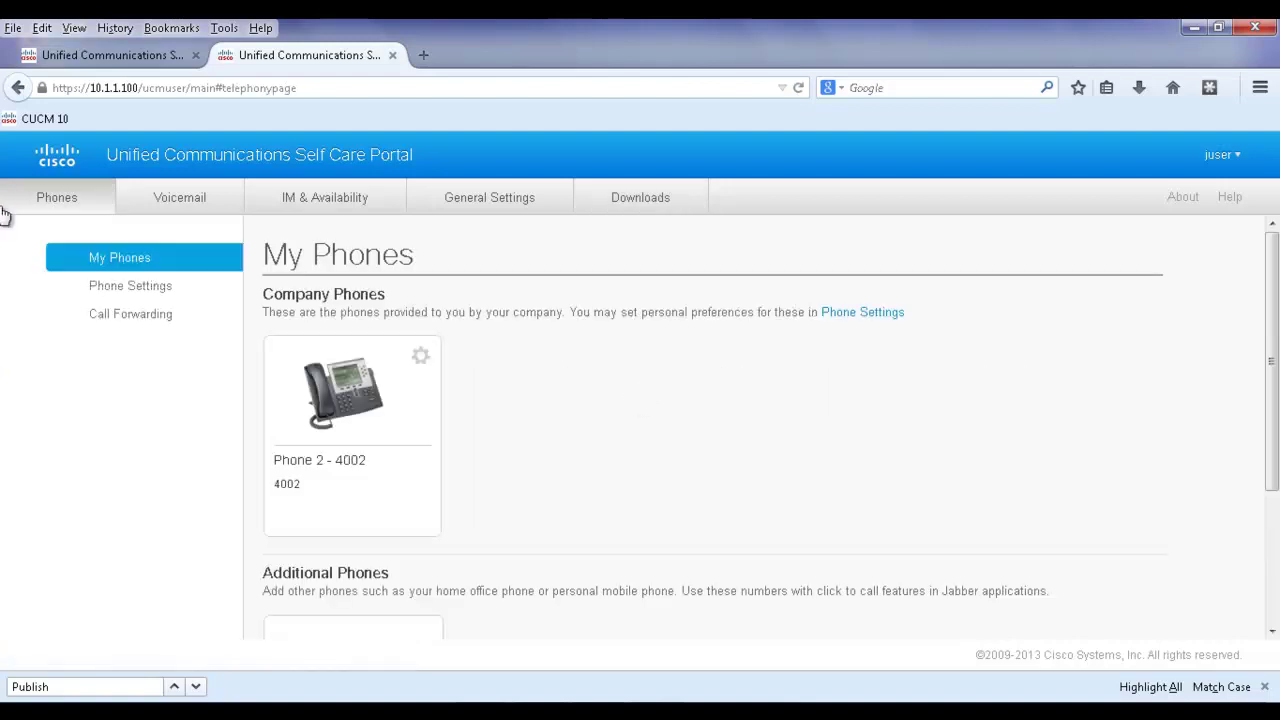